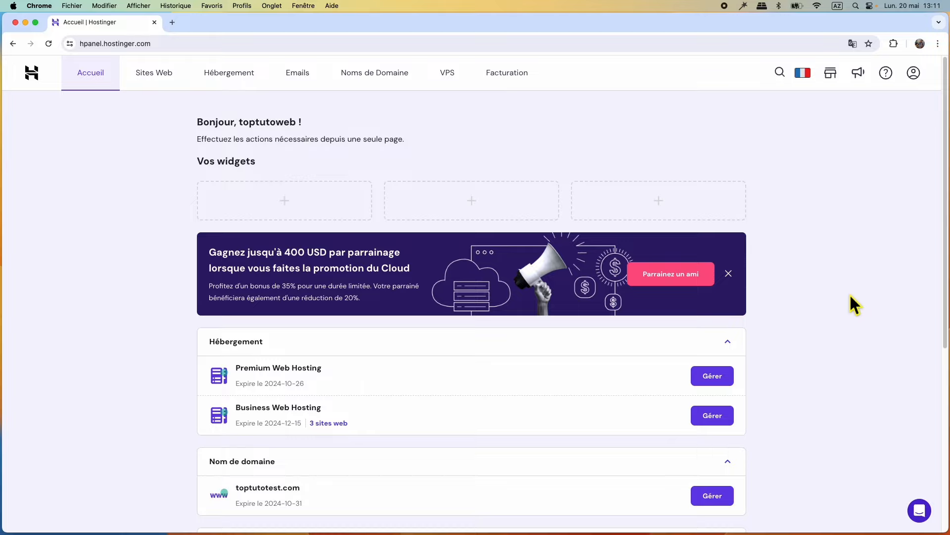
# Step: Open the toptutotest.com website in the site builder and preview it
pyautogui.click(161, 85)
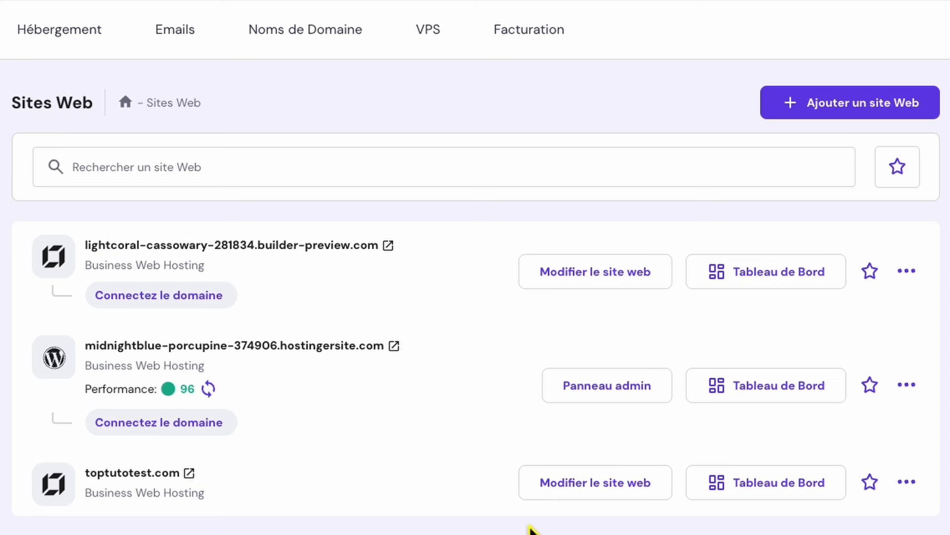
pyautogui.click(597, 489)
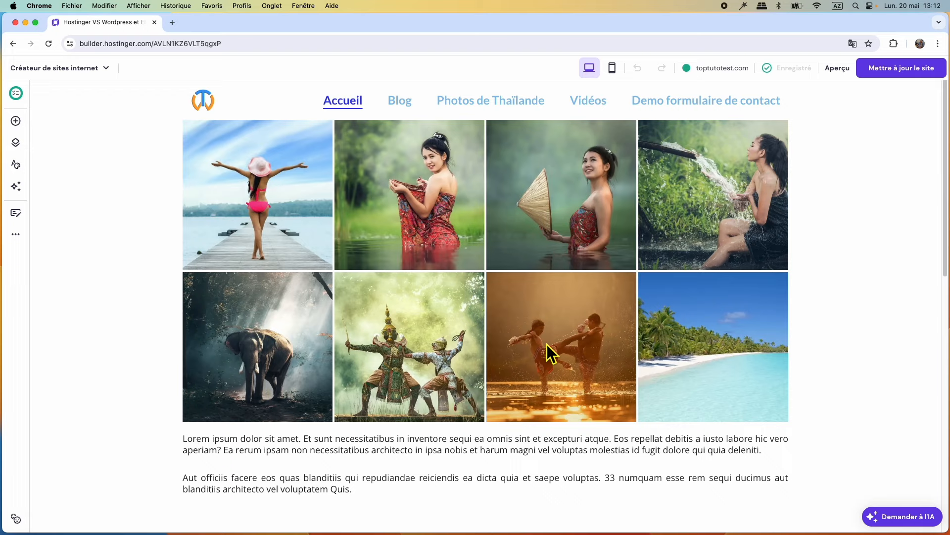
pyautogui.click(838, 68)
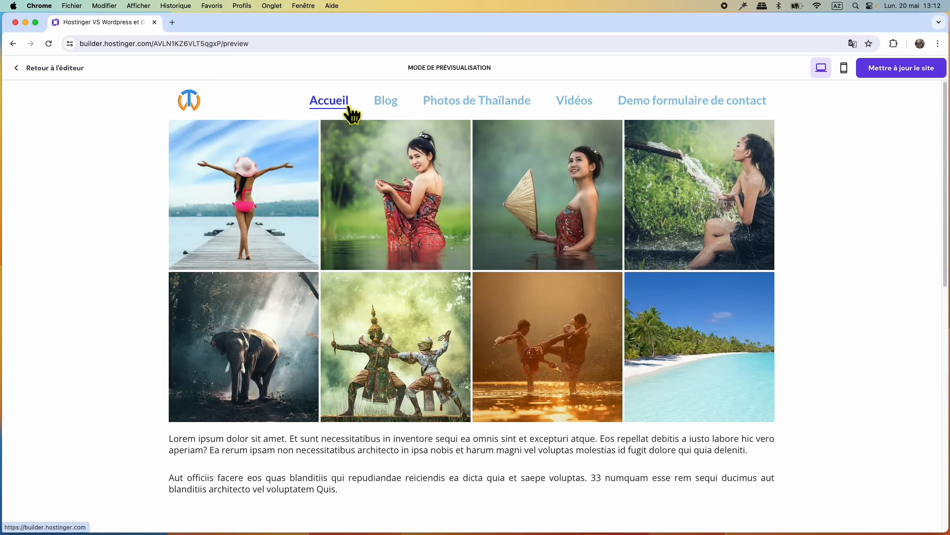
# Step: Browse the previewed blog, its Thai cuisine article, and the photo, video, contact form and home pages, finishing back in the editor
pyautogui.click(394, 109)
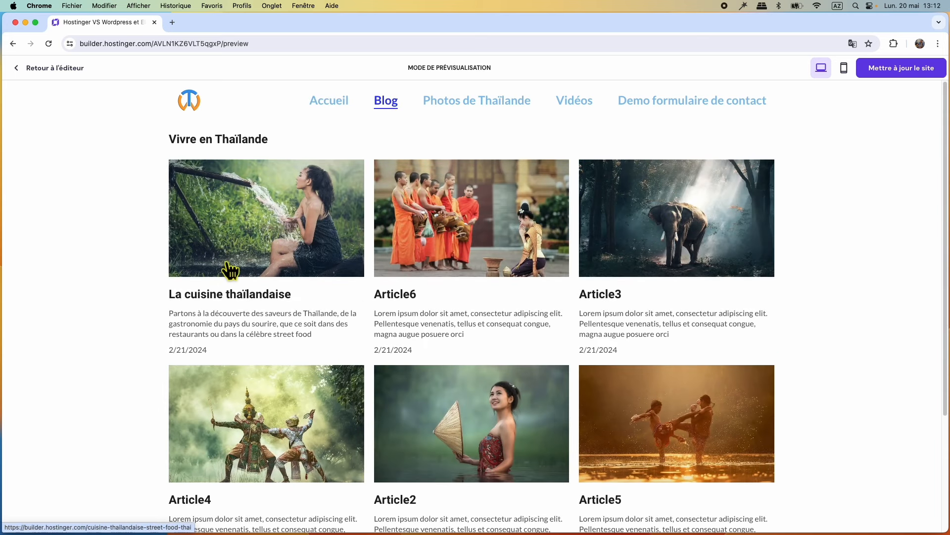
pyautogui.click(247, 300)
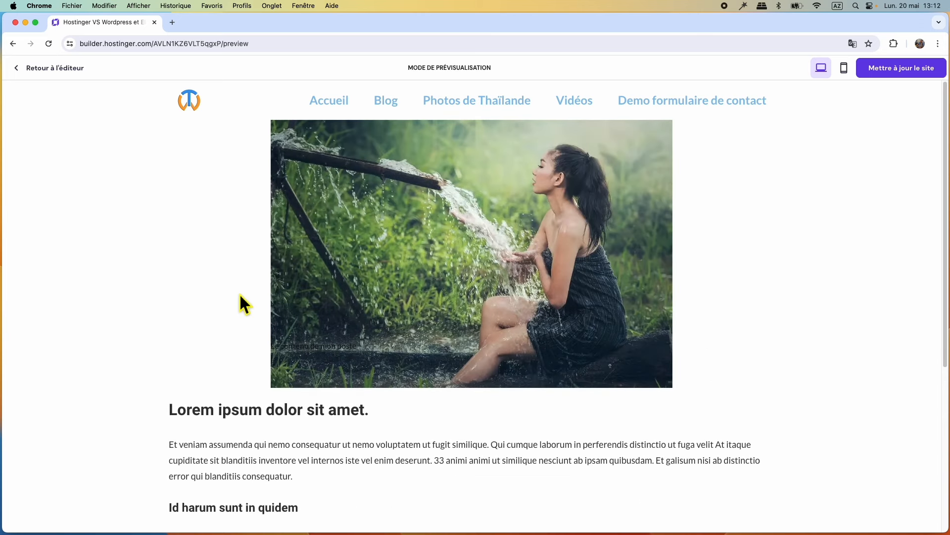
pyautogui.click(506, 112)
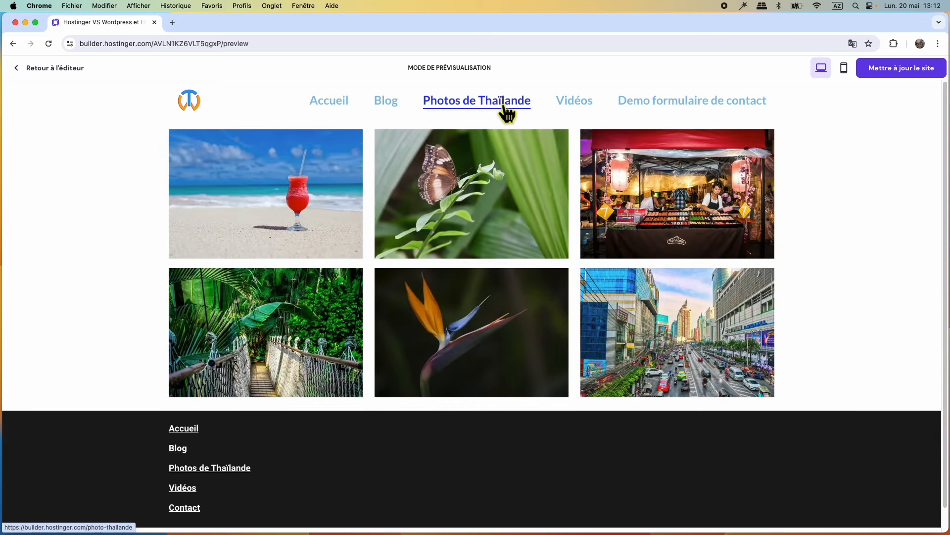
pyautogui.click(593, 118)
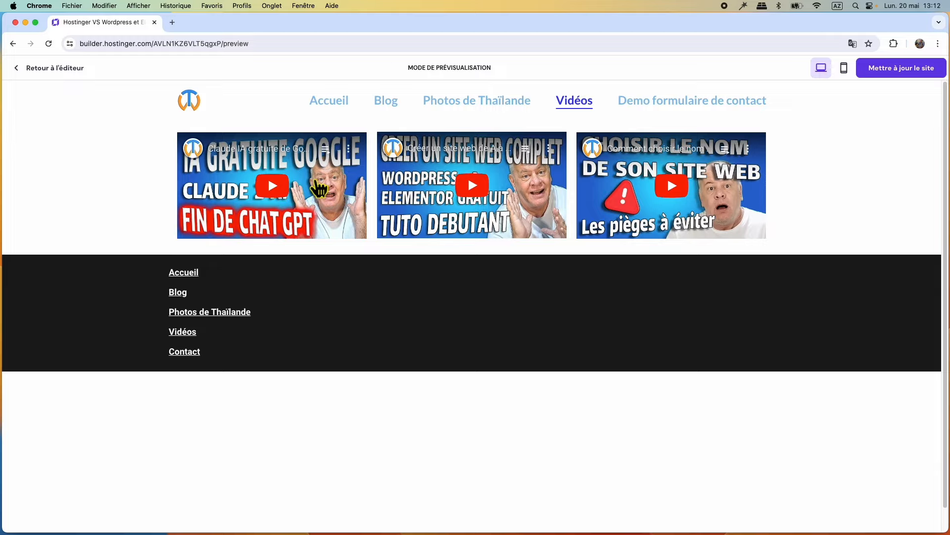
pyautogui.click(717, 105)
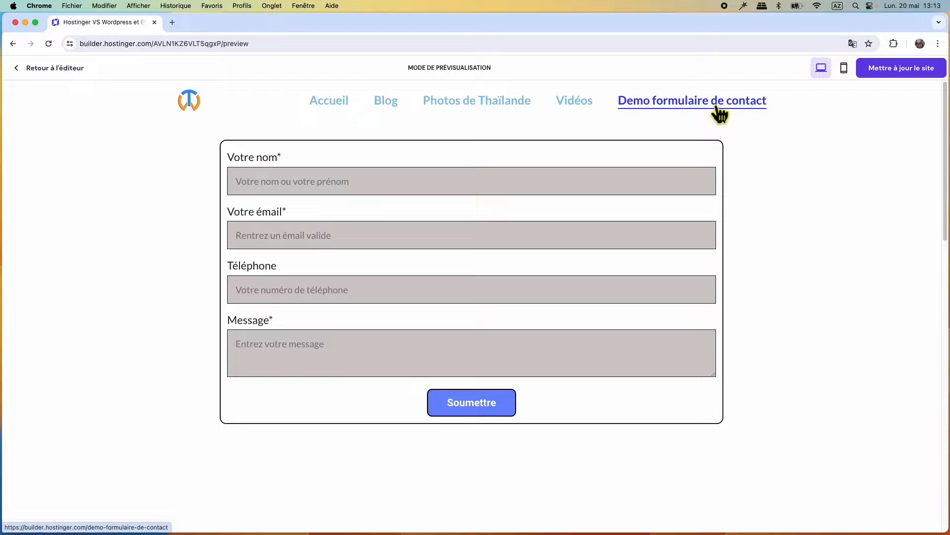
pyautogui.click(344, 110)
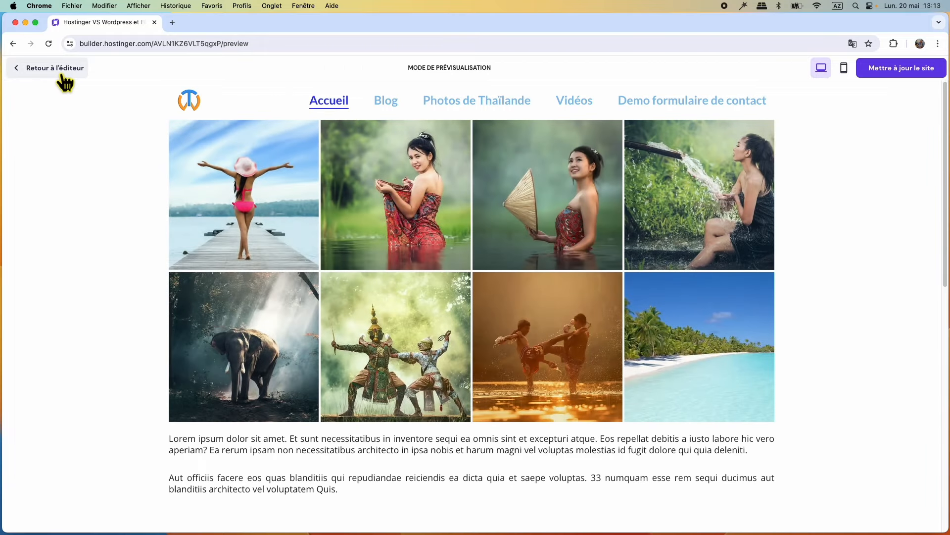
pyautogui.click(65, 79)
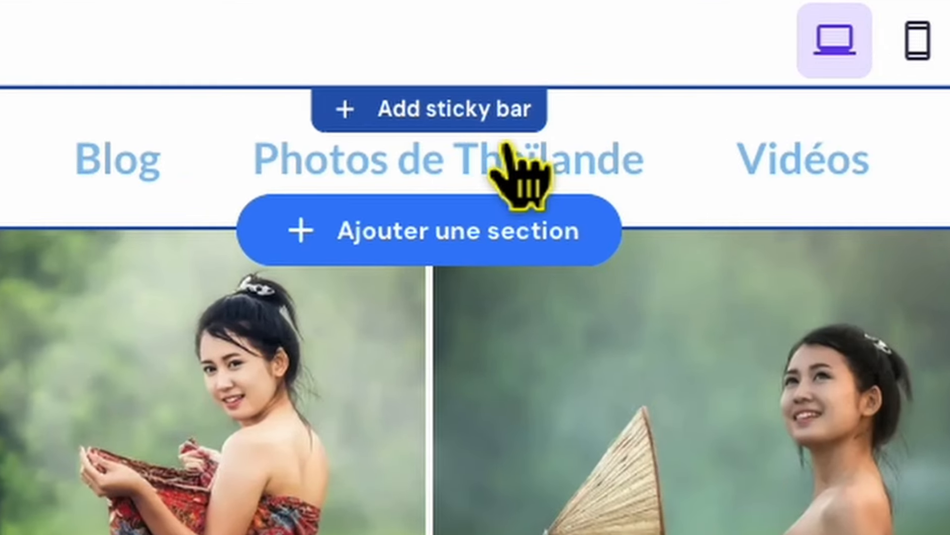
# Step: Add a sticky bar above the header with the text "Merci de liker cette vidéo si vous appréciez son contenu"
pyautogui.click(504, 129)
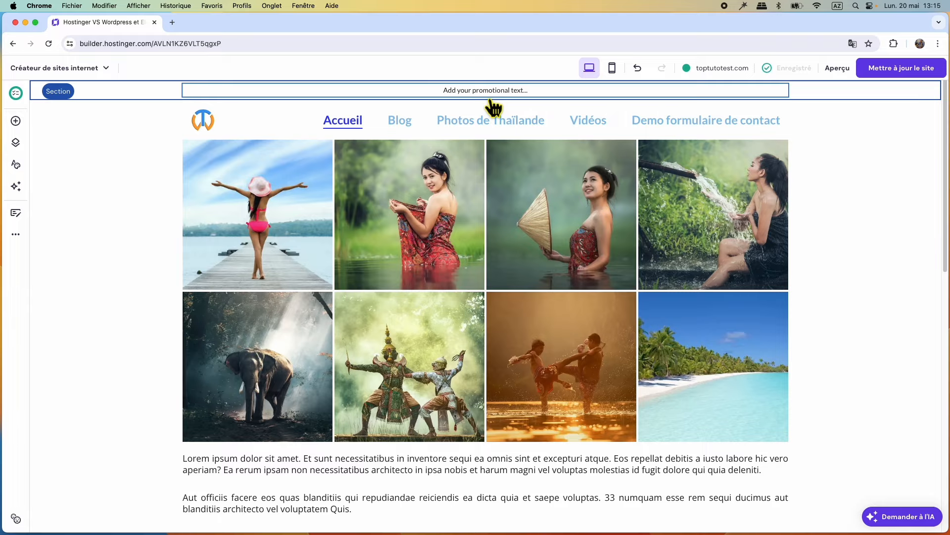
pyautogui.click(505, 105)
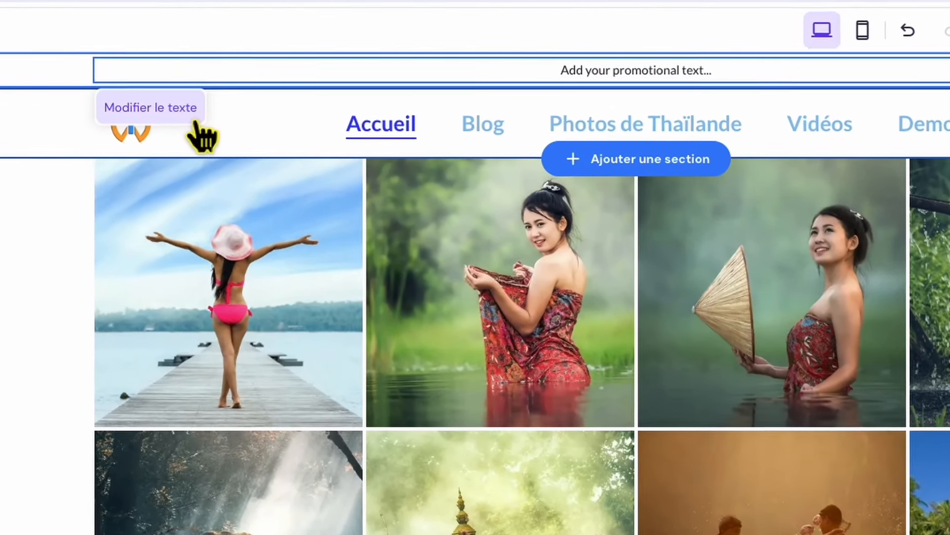
pyautogui.click(193, 115)
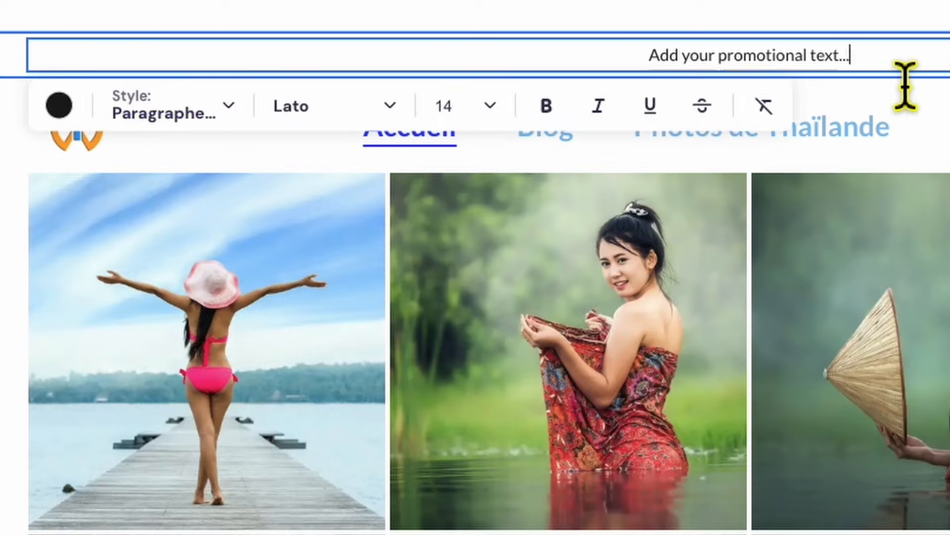
pyautogui.moveTo(895, 79); pyautogui.dragTo(624, 82)
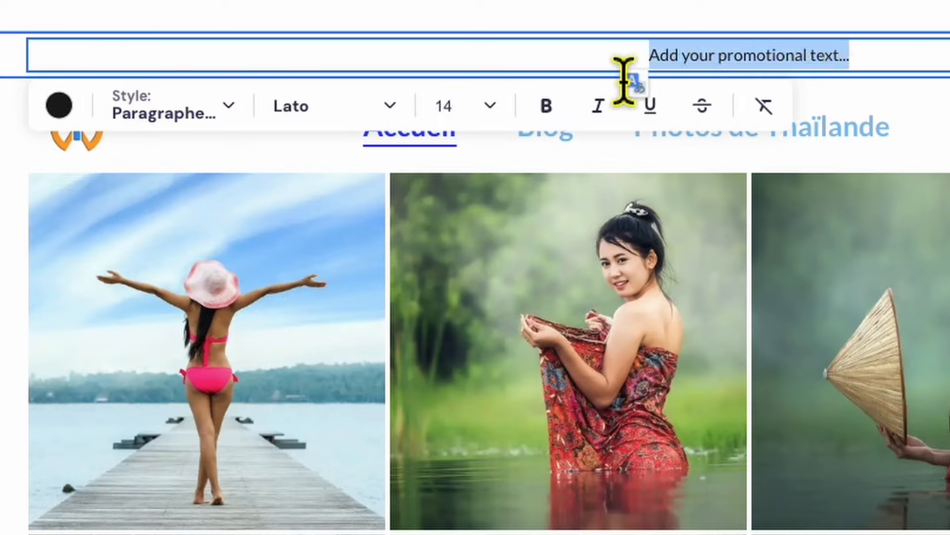
pyautogui.press('BackSpace')
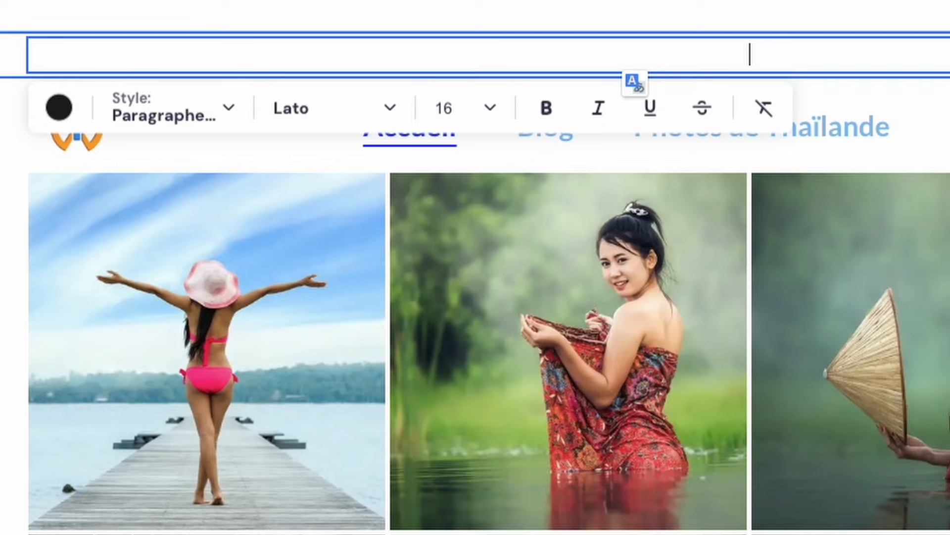
pyautogui.write('Merci de liker cette vidéo si vous appréciez son contenu')
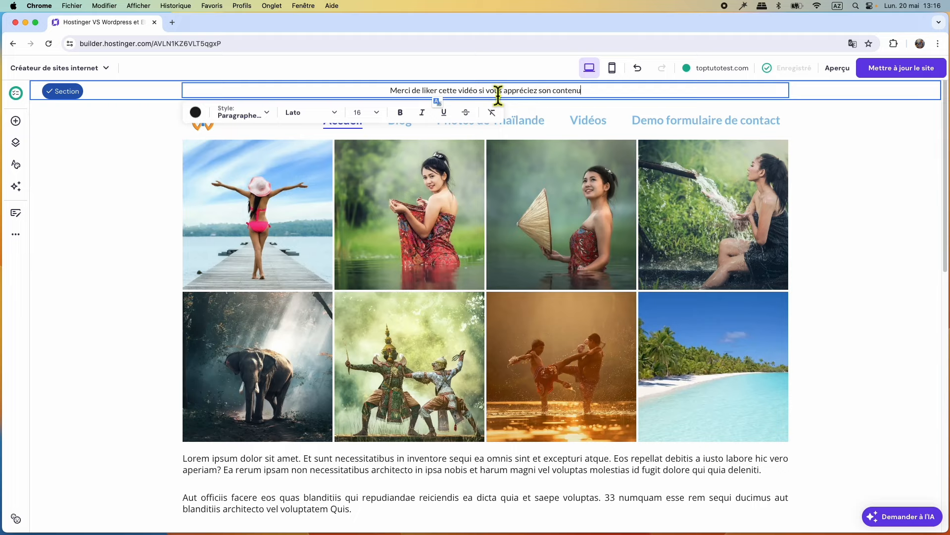
# Step: Try blue and red on the sticky bar text, settling on the near-black website color #1a1a1a
pyautogui.click(206, 118)
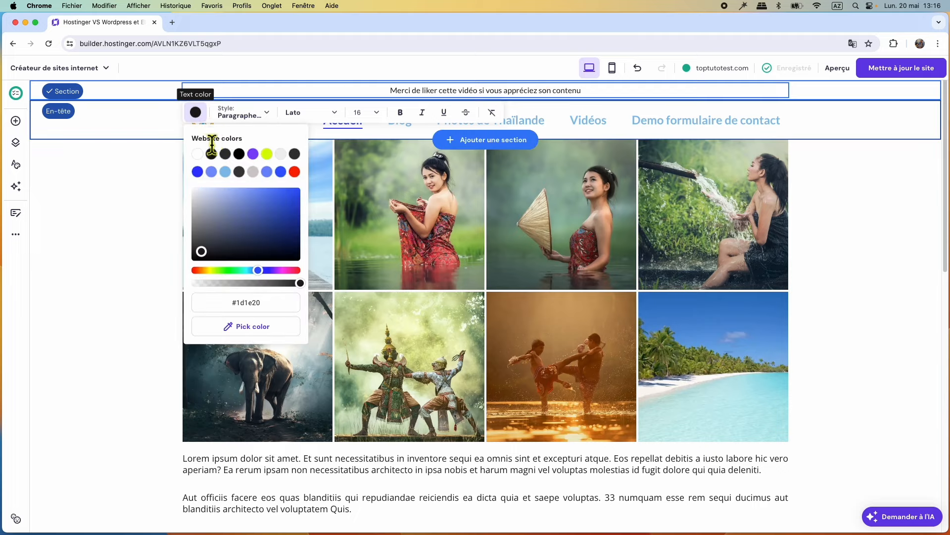
pyautogui.click(197, 171)
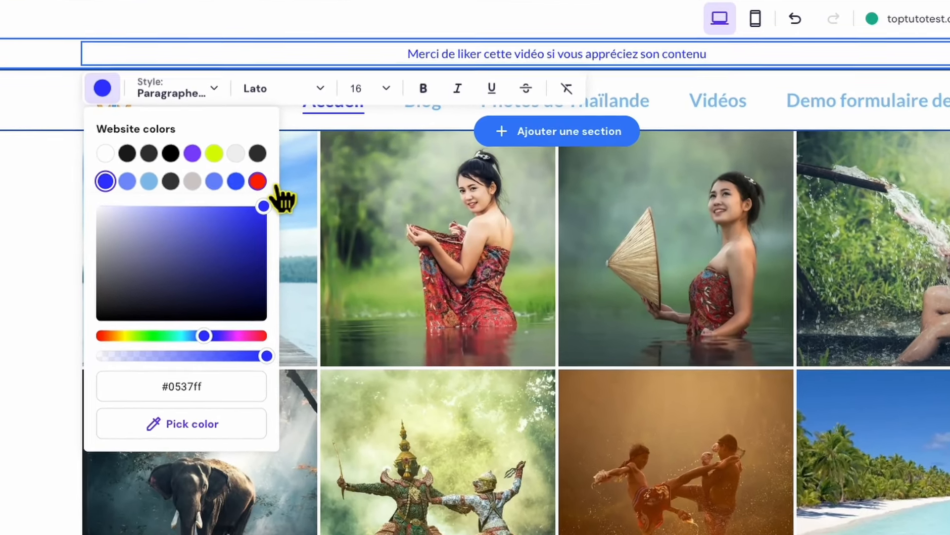
pyautogui.click(293, 172)
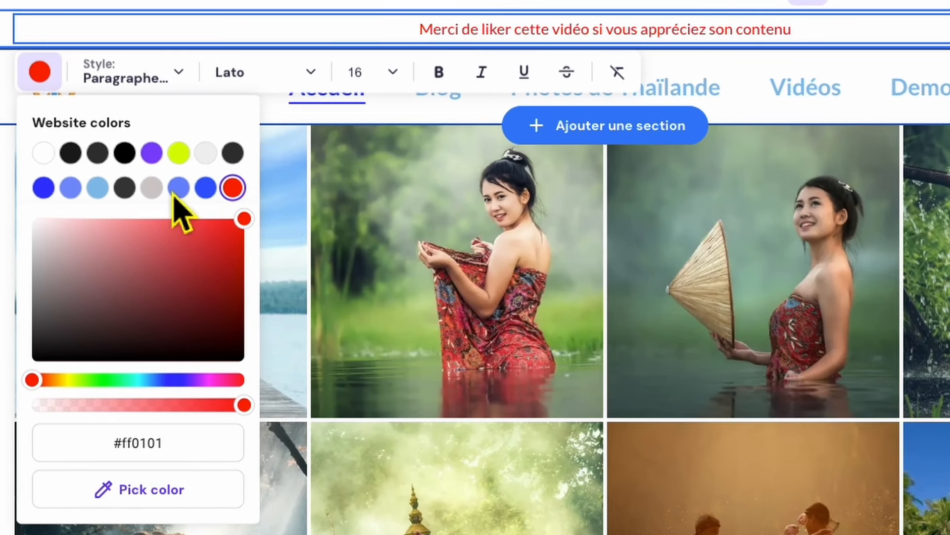
pyautogui.click(229, 191)
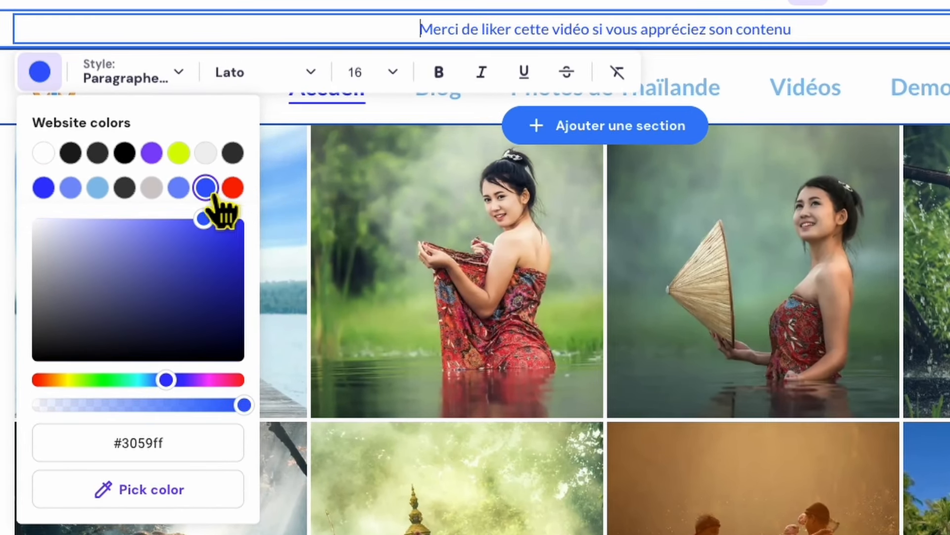
pyautogui.click(74, 156)
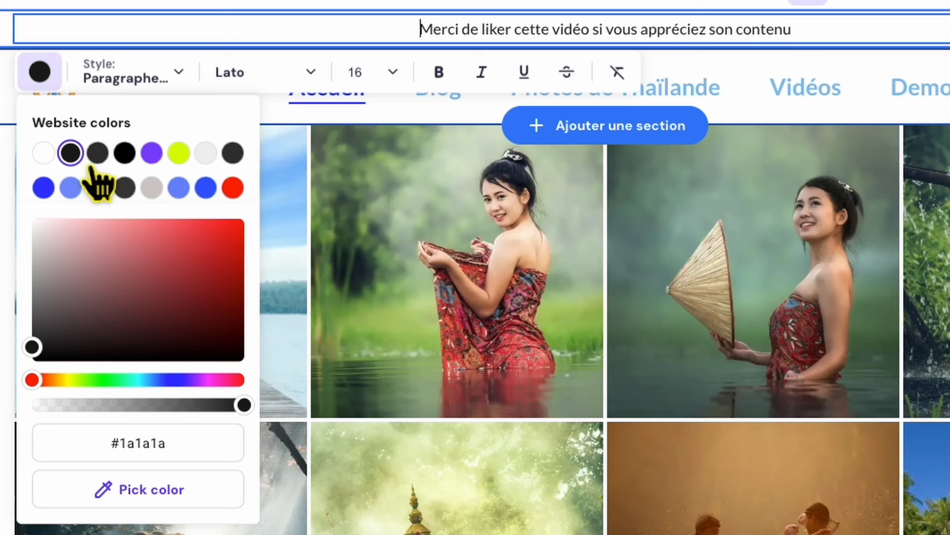
# Step: Try the Rubrique 4 style on the sticky bar text, settling on Paragraphe 1
pyautogui.click(184, 84)
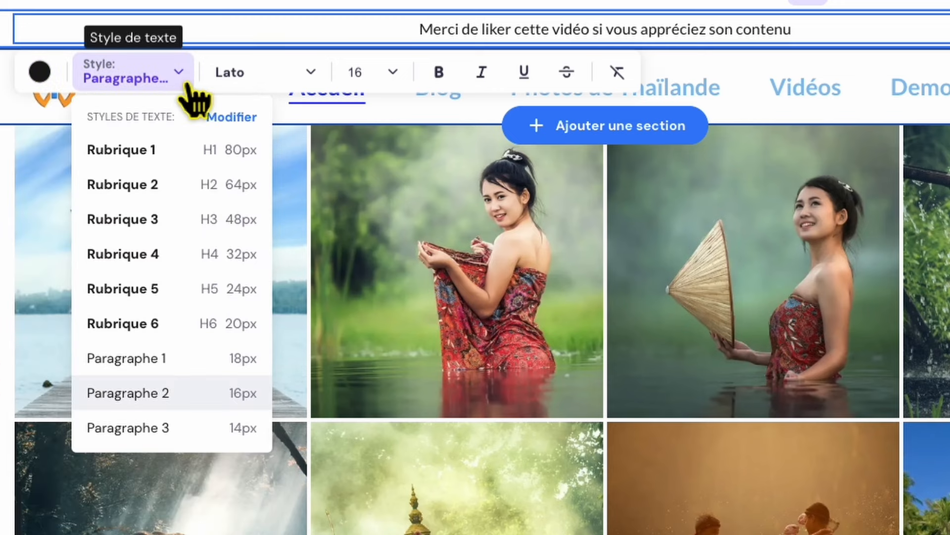
pyautogui.click(154, 267)
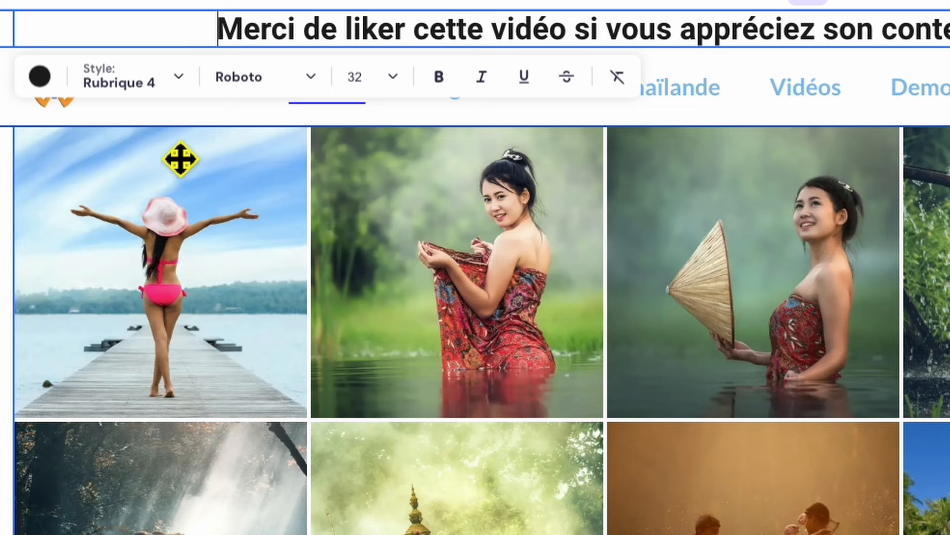
pyautogui.click(131, 77)
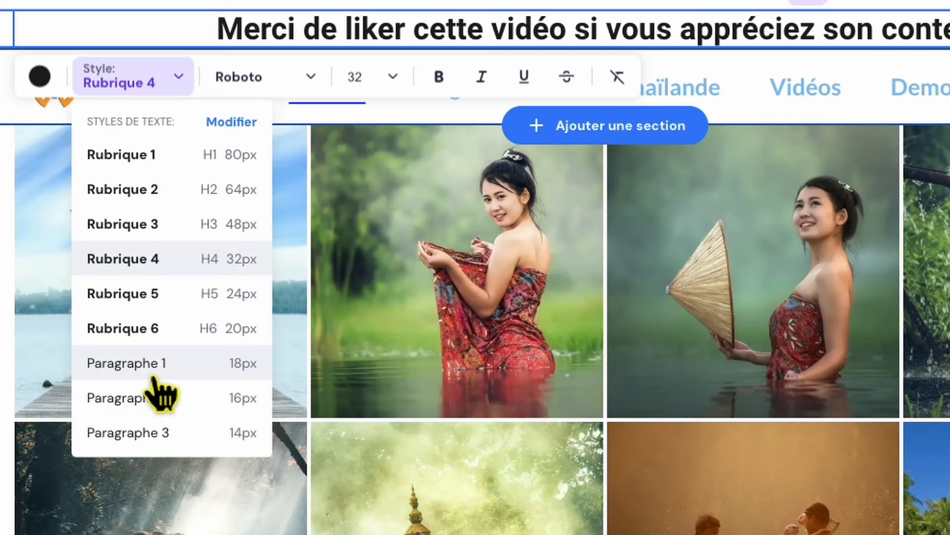
pyautogui.click(154, 377)
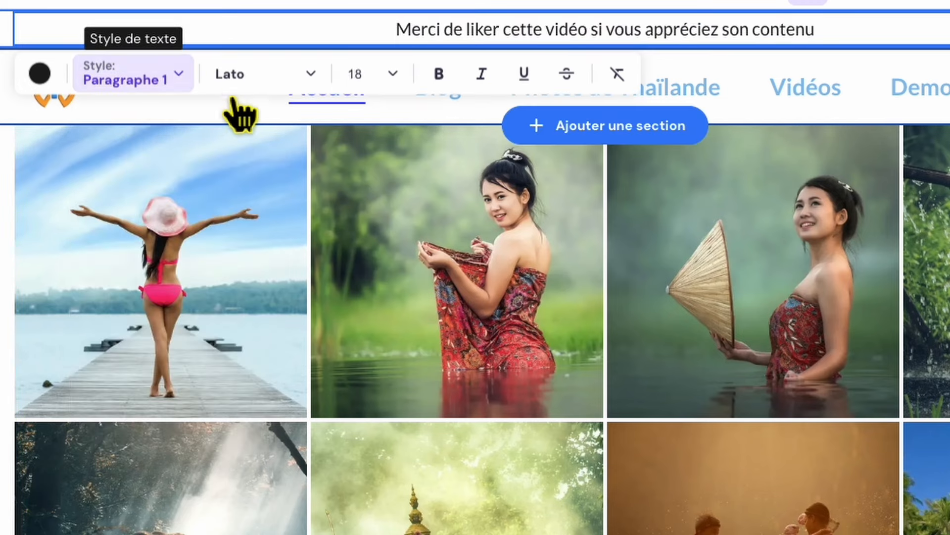
# Step: Set the sticky bar text to the Roboto Regular font at size 16
pyautogui.click(319, 84)
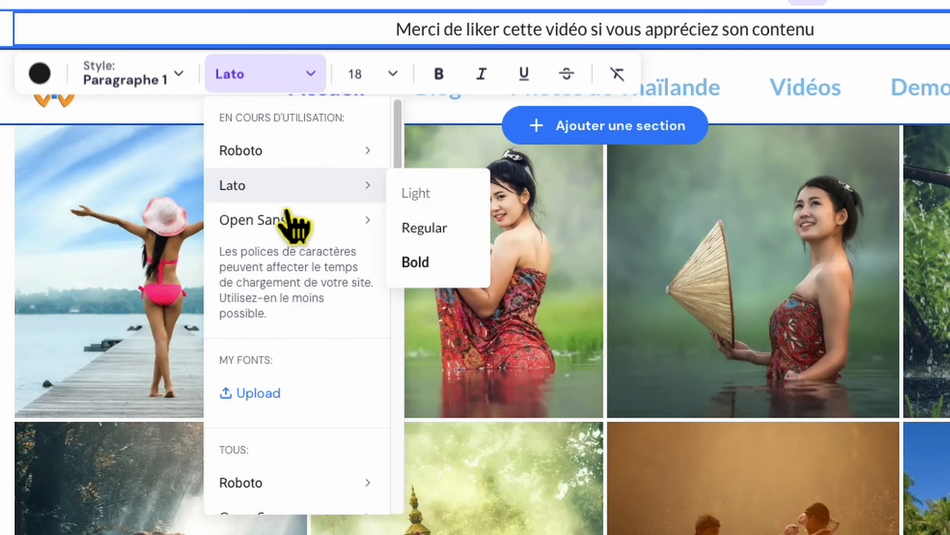
pyautogui.moveTo(284, 163)
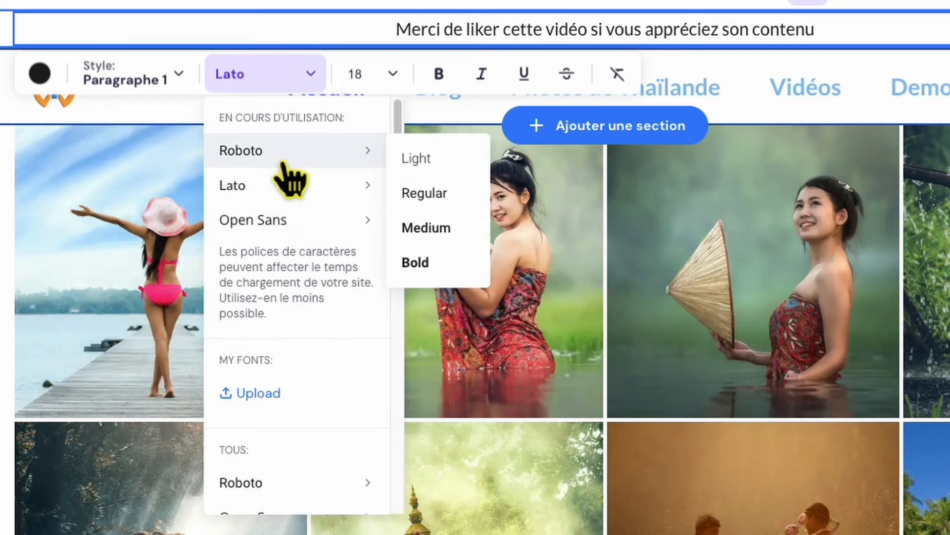
pyautogui.click(445, 194)
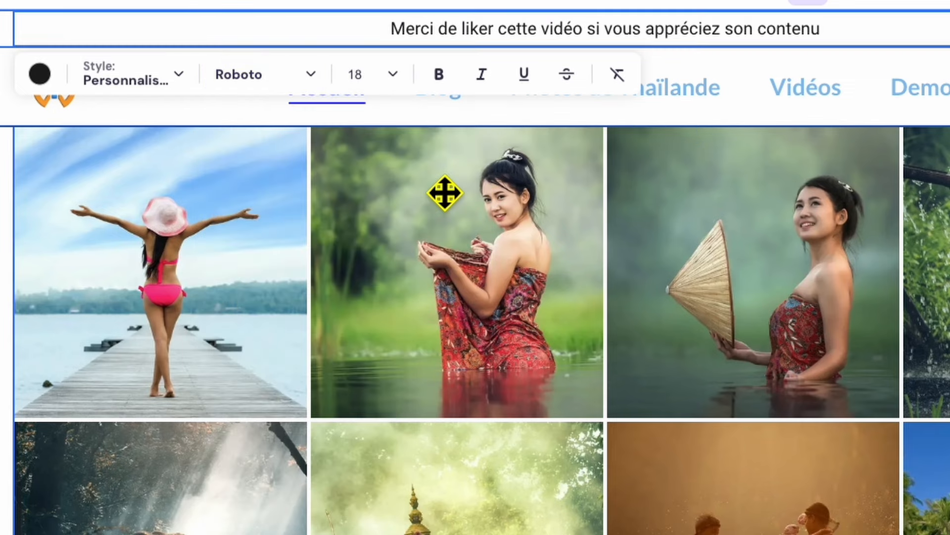
pyautogui.click(407, 85)
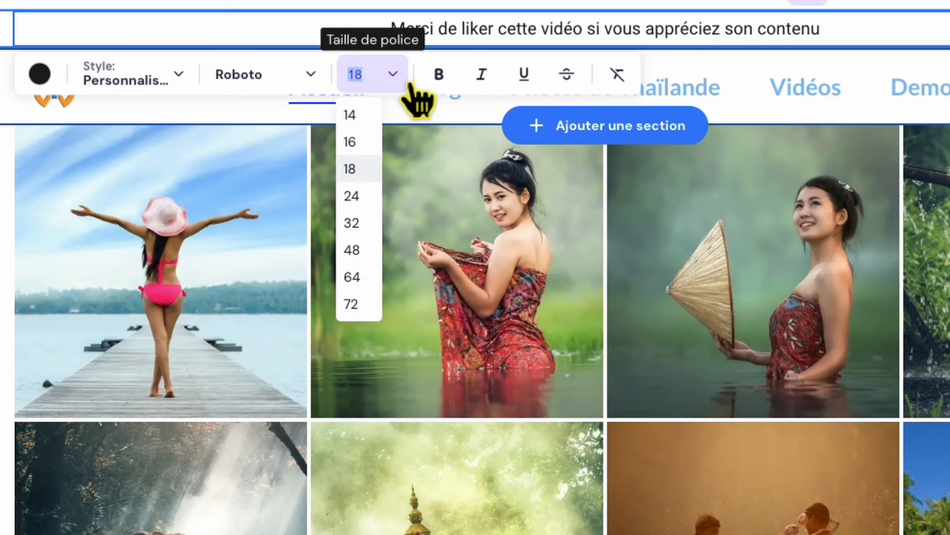
pyautogui.click(363, 143)
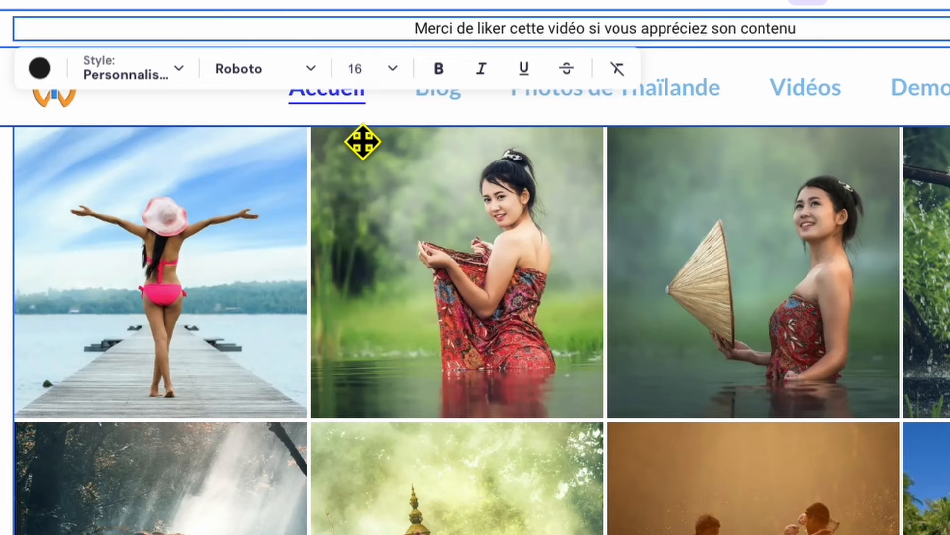
pyautogui.click(448, 79)
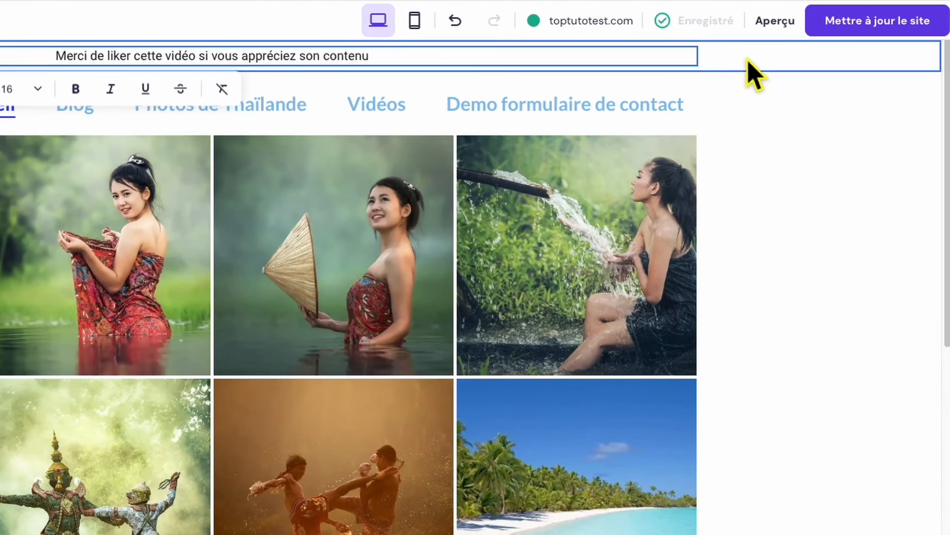
# Step: Set the sticky bar section's background to the solid grey website color #d1cbcb
pyautogui.click(752, 74)
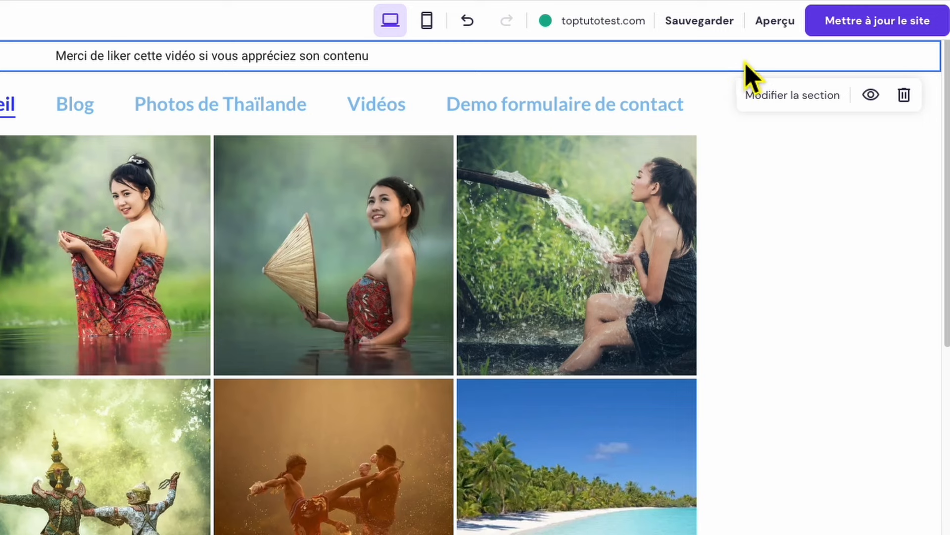
pyautogui.click(789, 96)
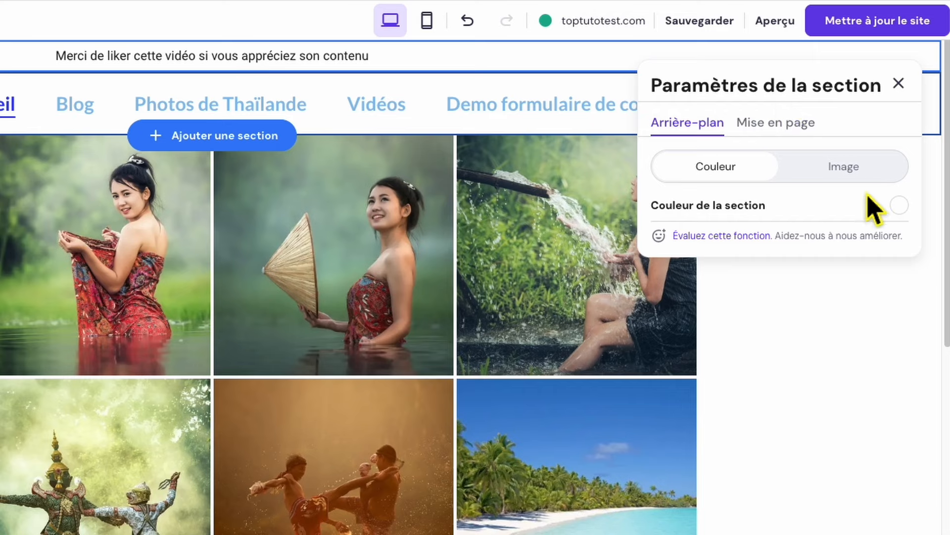
pyautogui.click(912, 215)
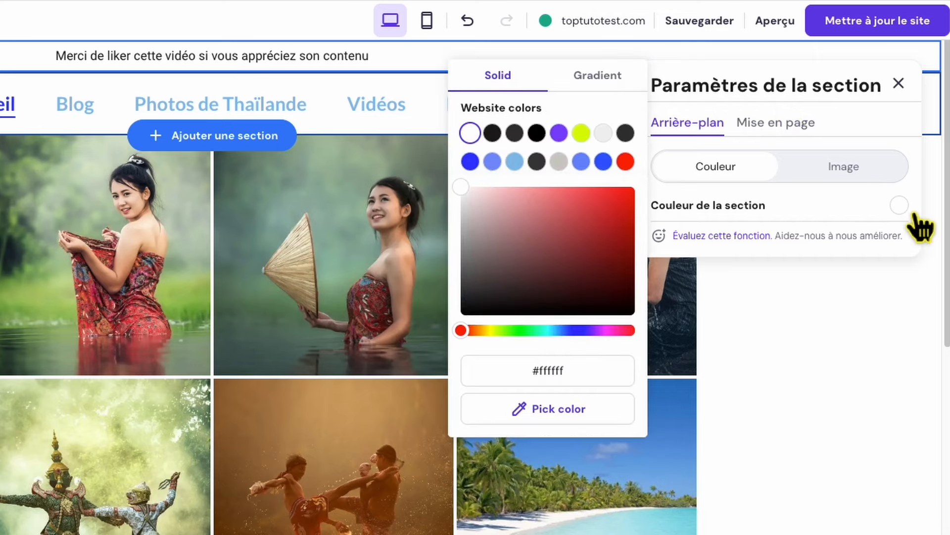
pyautogui.click(564, 166)
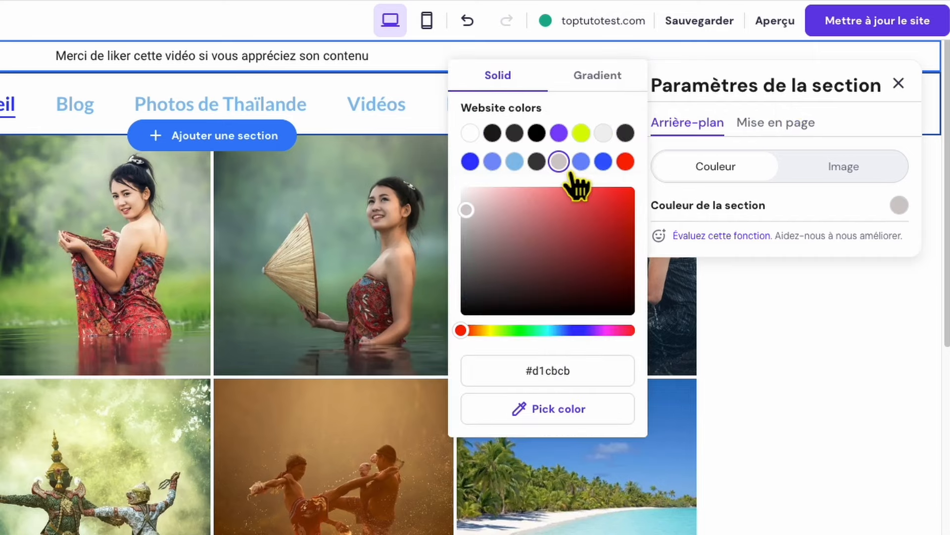
# Step: Try red and light blue #86bfeb as the sticky bar's background, settle on white #ffffff, and open the gradient color options
pyautogui.click(625, 162)
pyautogui.click(515, 161)
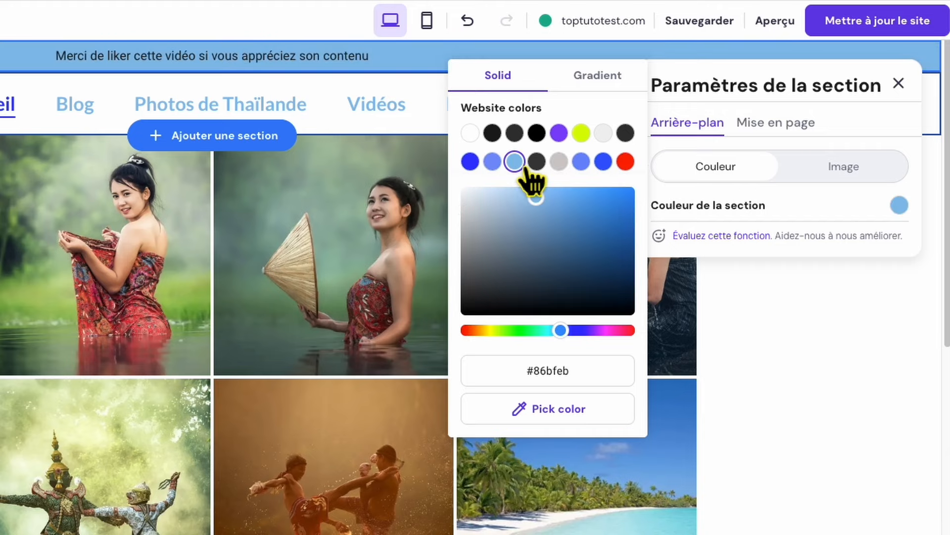
pyautogui.click(474, 136)
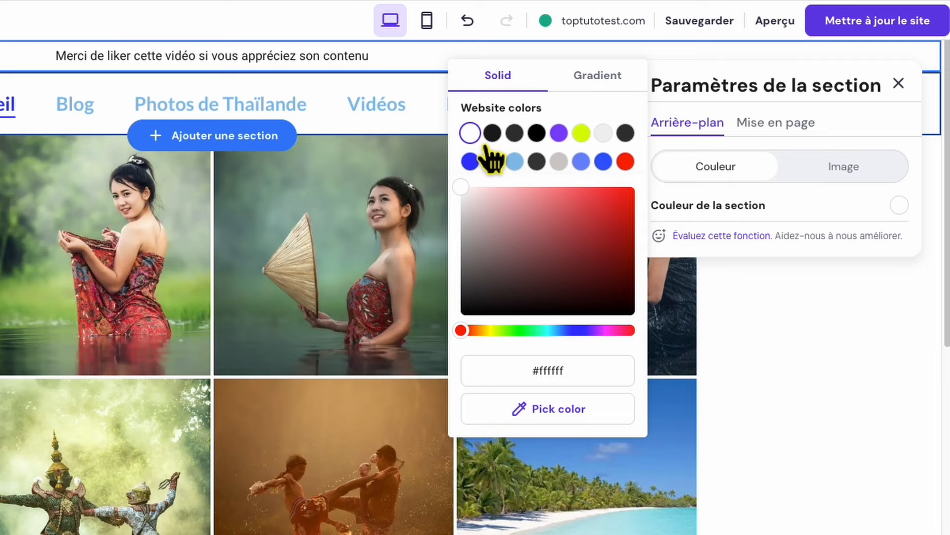
pyautogui.click(620, 94)
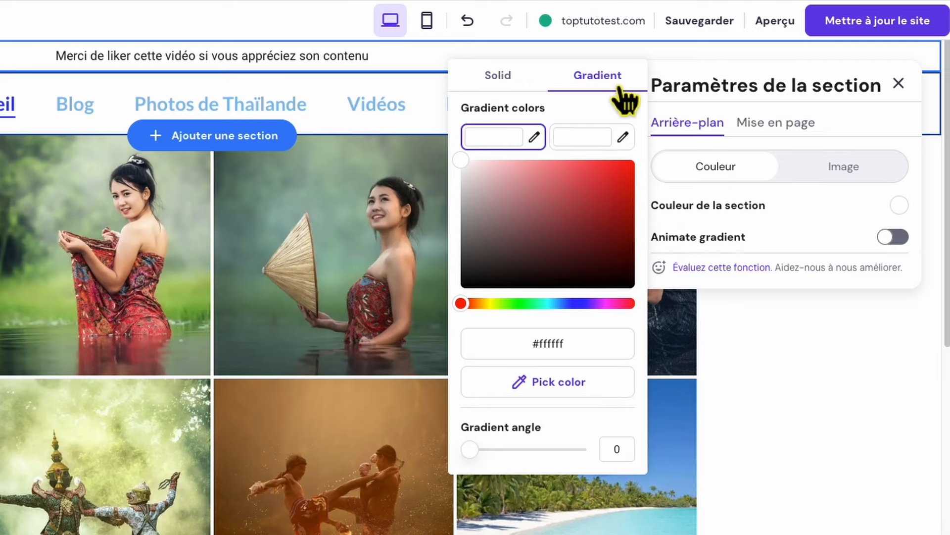
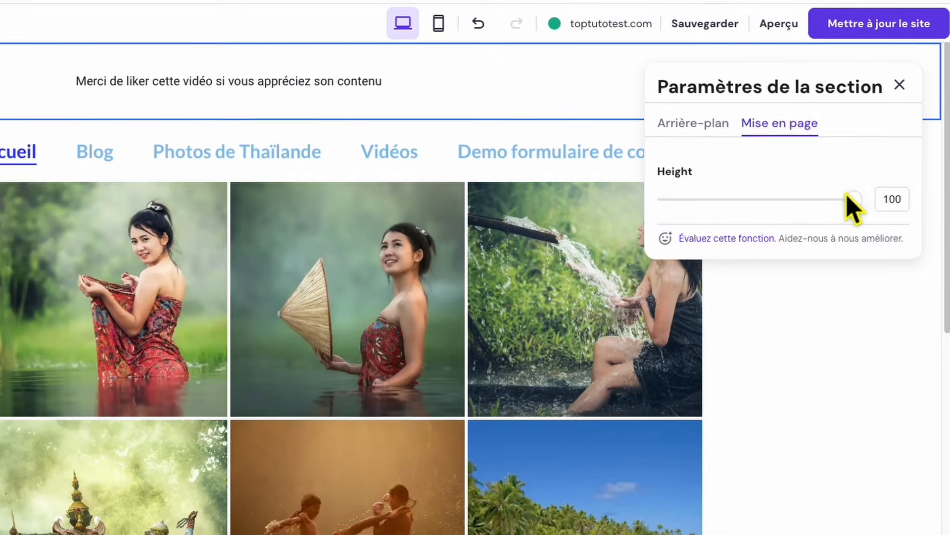
# Step: Set the sticky bar section's height to 40 and delete the sticky bar
pyautogui.moveTo(851, 201); pyautogui.dragTo(637, 224)
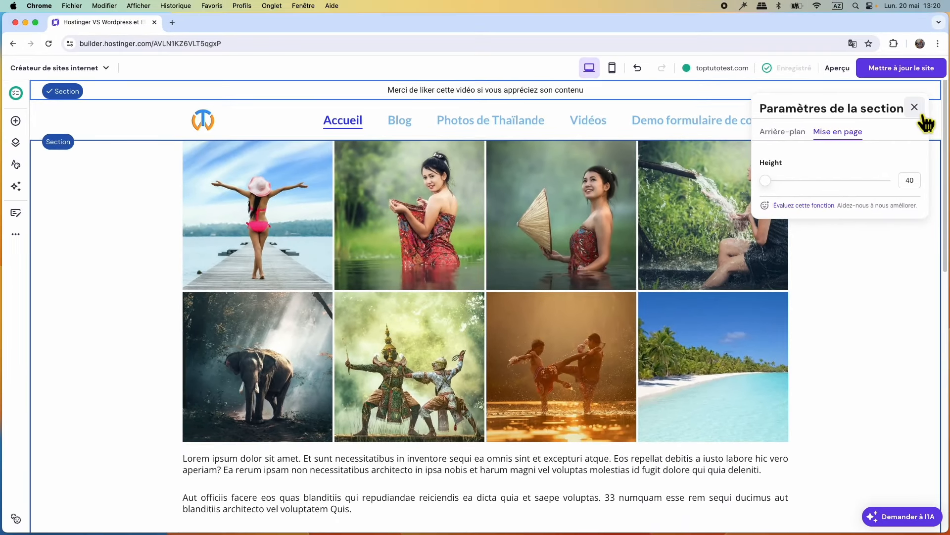
pyautogui.click(916, 110)
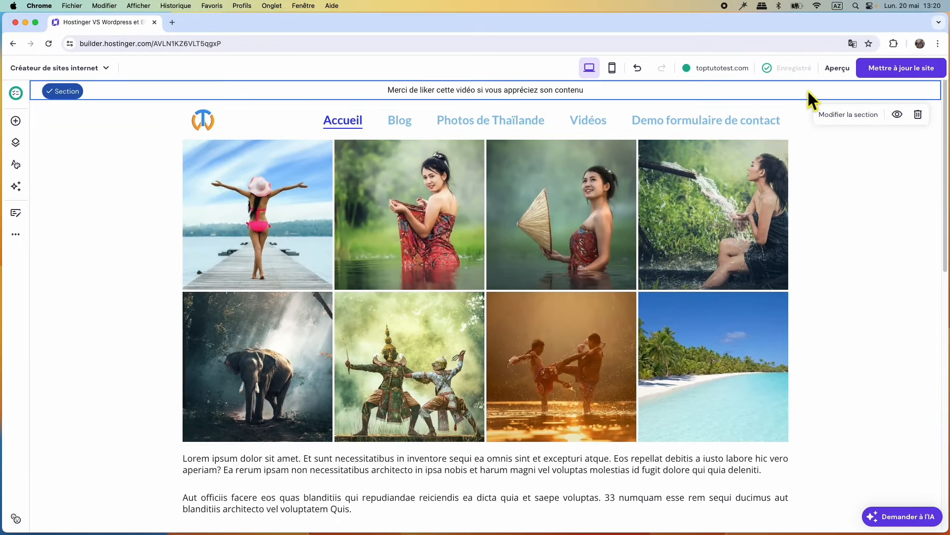
pyautogui.click(897, 116)
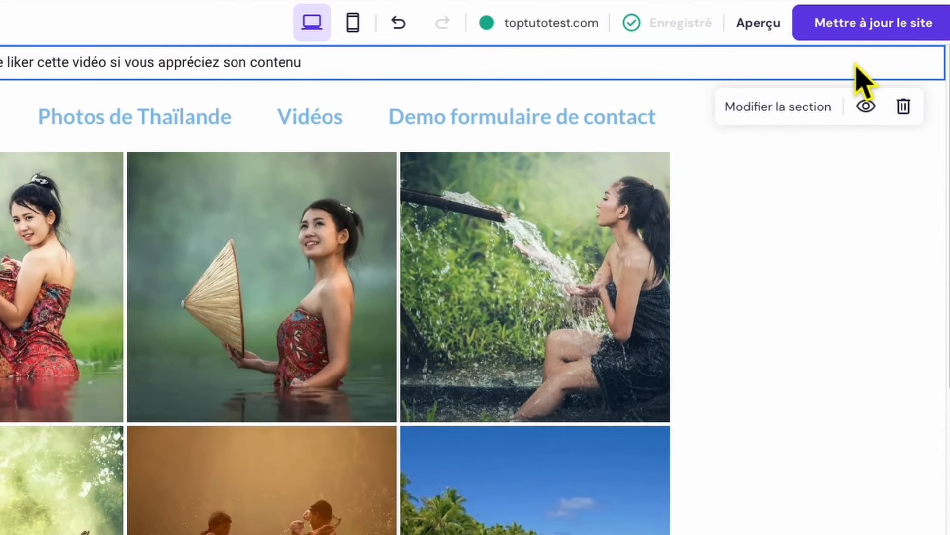
pyautogui.click(904, 109)
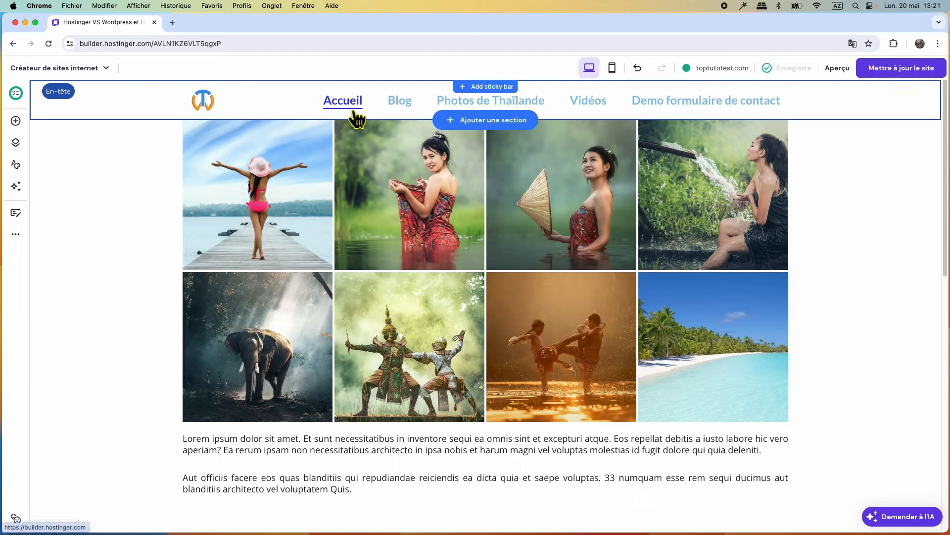
# Step: Open the header's layout settings and check on the live toptutotest.com page how the header behaves while scrolling
pyautogui.click(855, 102)
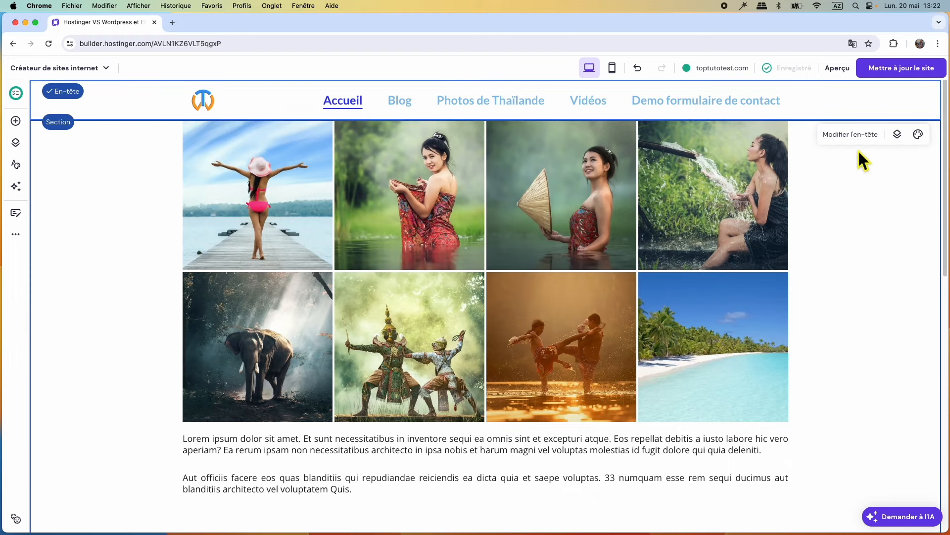
pyautogui.click(851, 135)
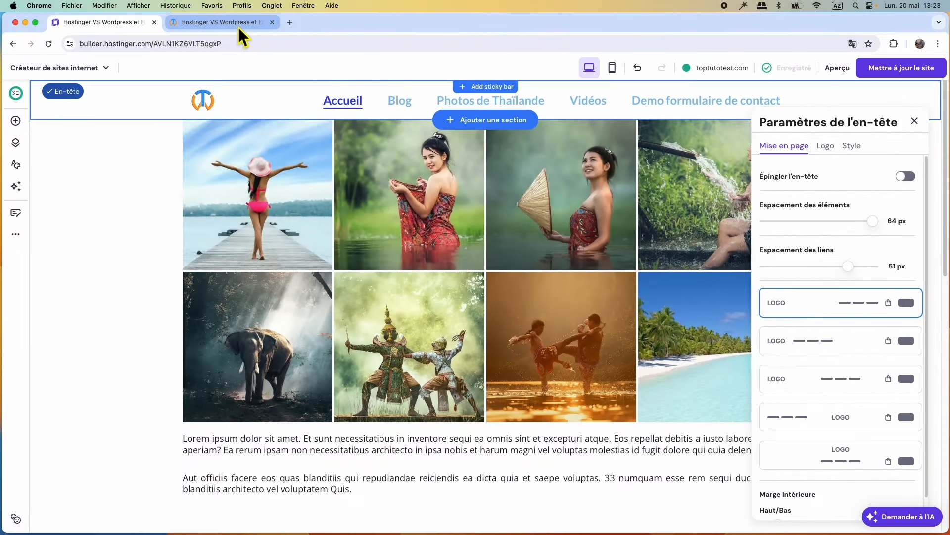
pyautogui.click(237, 23)
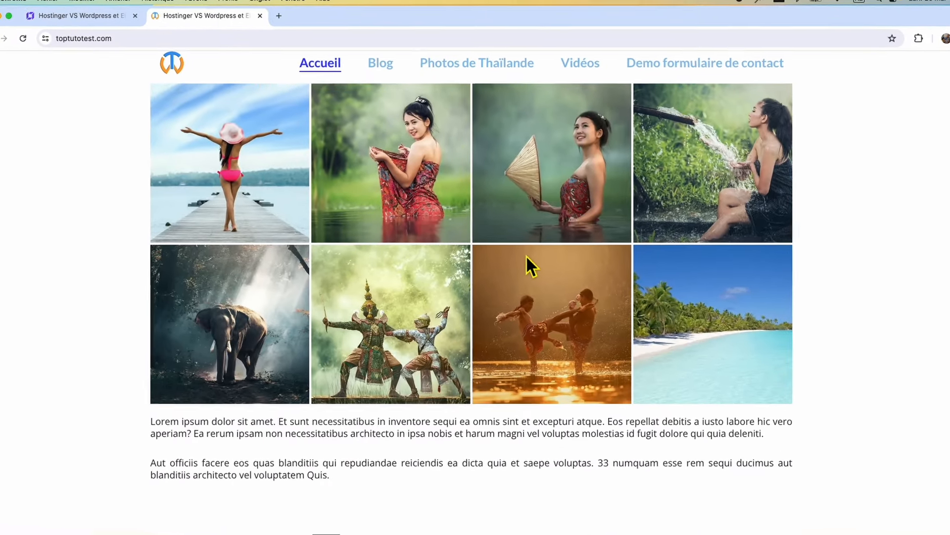
pyautogui.scroll(-3, 532, 269)
pyautogui.scroll(5, 532, 269)
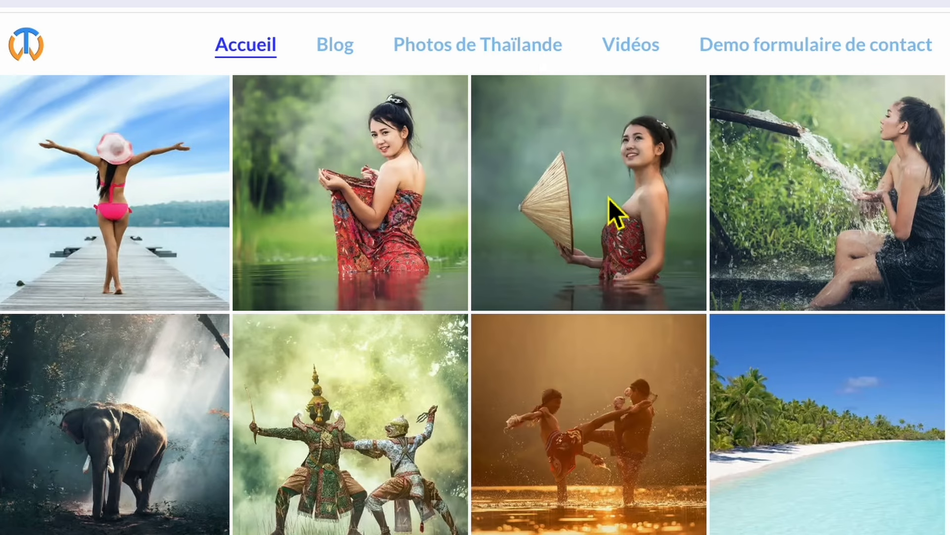
pyautogui.scroll(-2, 610, 207)
pyautogui.scroll(-7, 610, 207)
pyautogui.scroll(9, 613, 212)
pyautogui.click(115, 23)
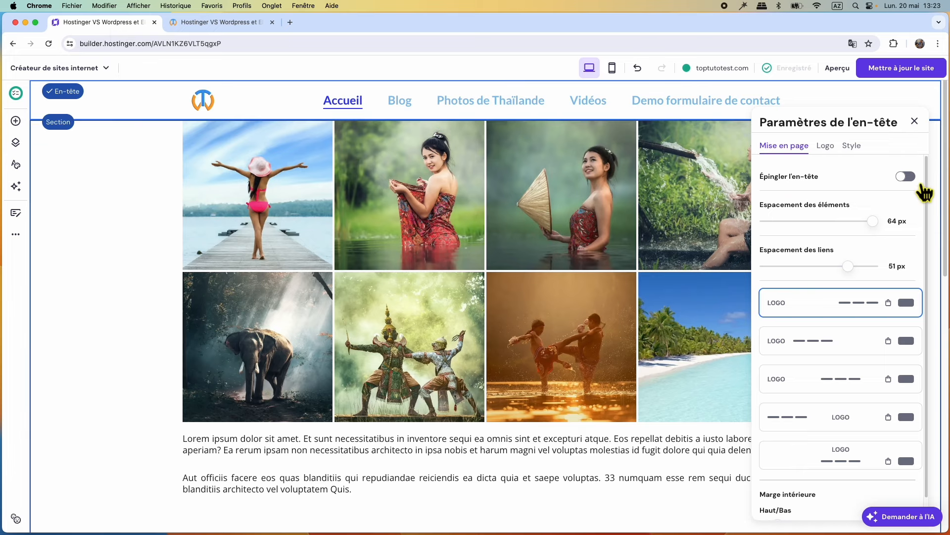
# Step: Try pinning the header with Épingler l'en-tête, check its scrolling behavior on the reloaded live site, and switch pinning off
pyautogui.click(920, 185)
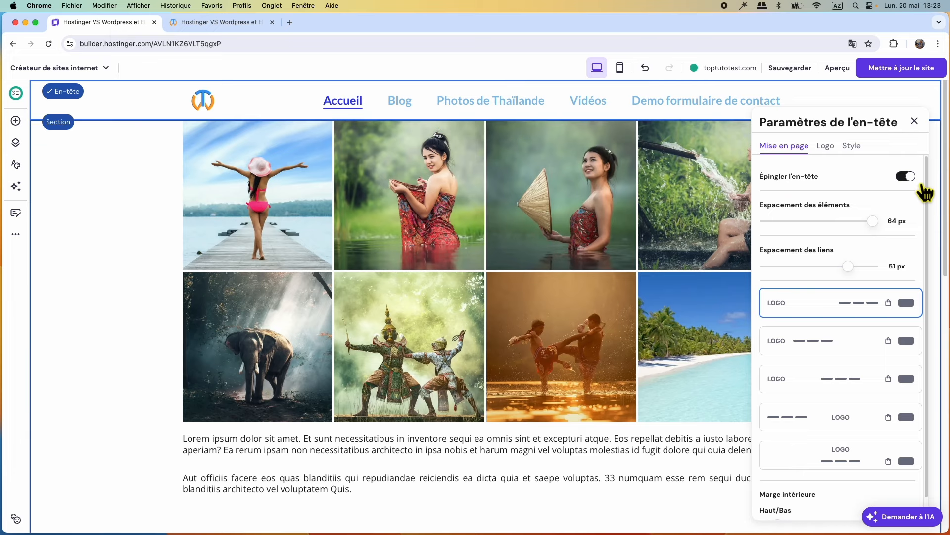
pyautogui.click(221, 23)
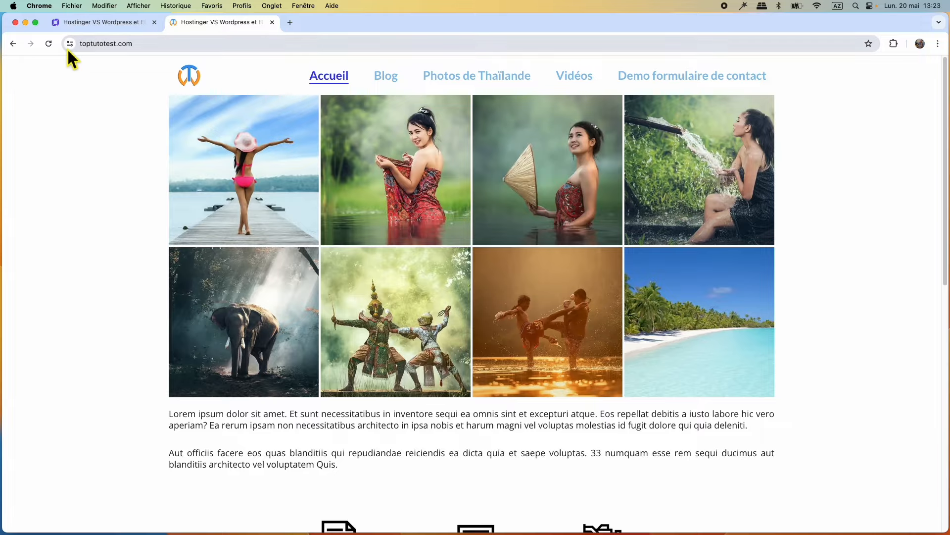
pyautogui.click(51, 45)
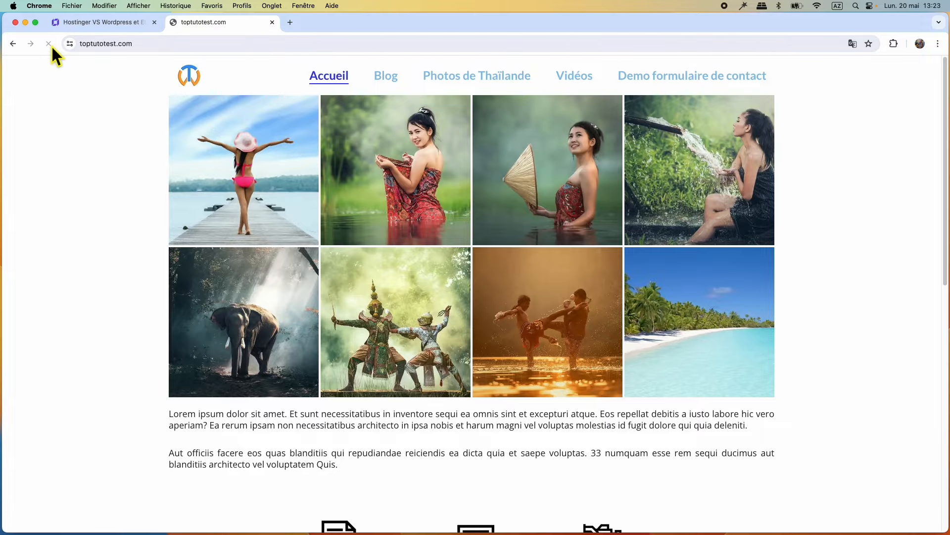
pyautogui.scroll(-1, 125, 212)
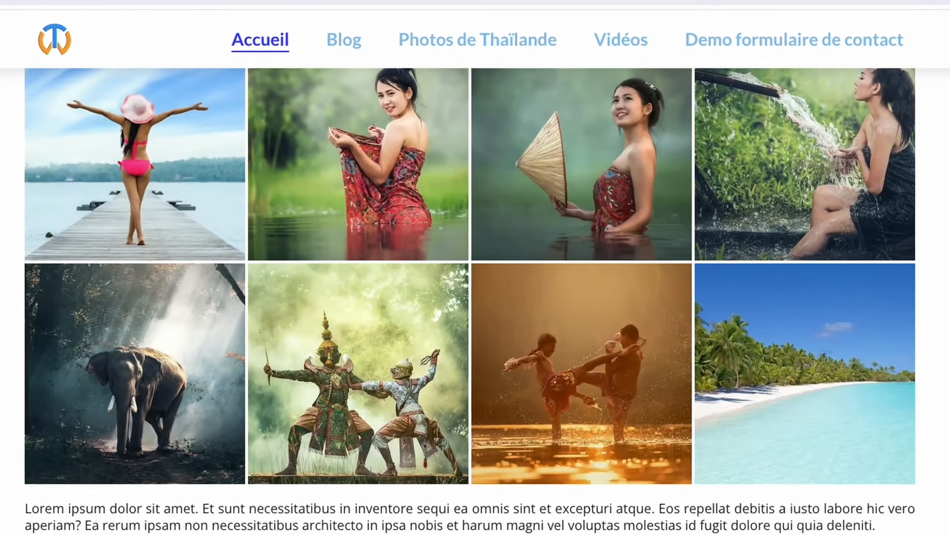
pyautogui.scroll(-12, 59, 235)
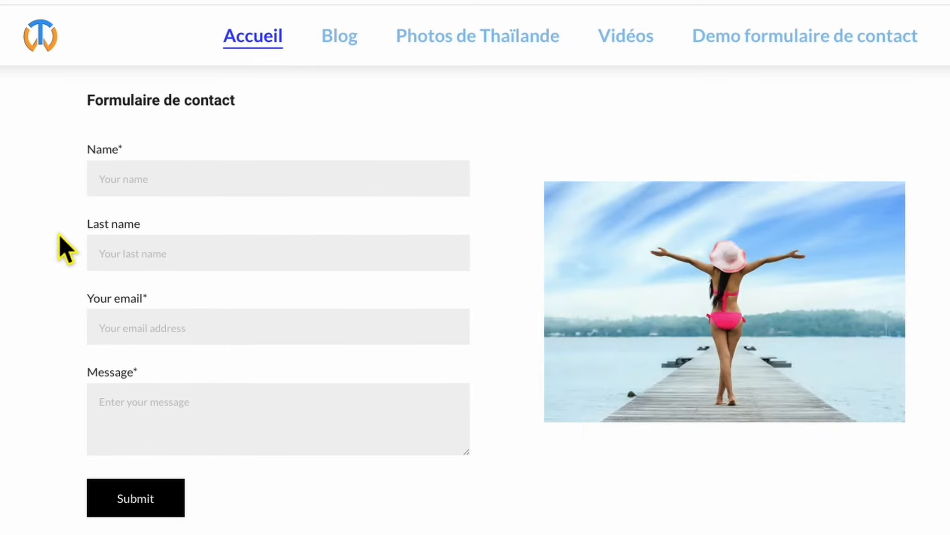
pyautogui.scroll(12, 60, 236)
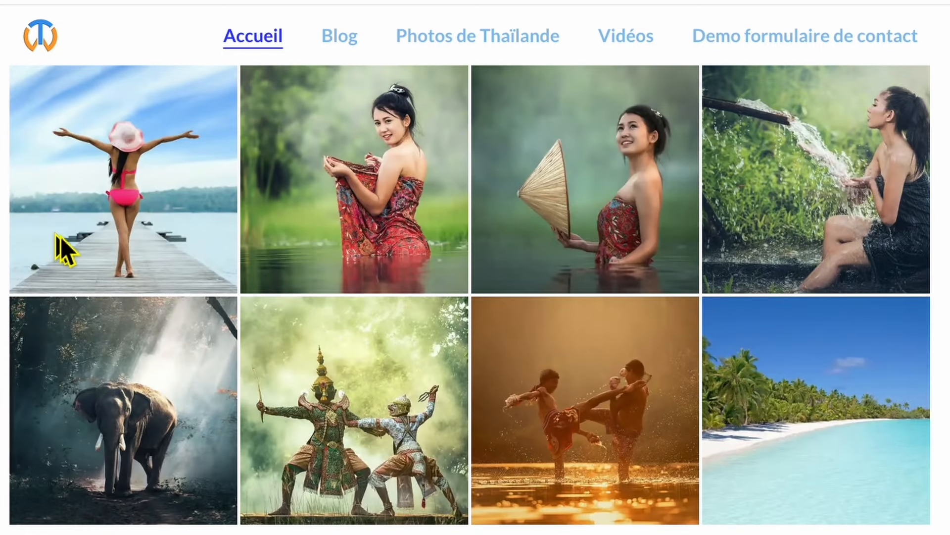
pyautogui.scroll(-10, 61, 236)
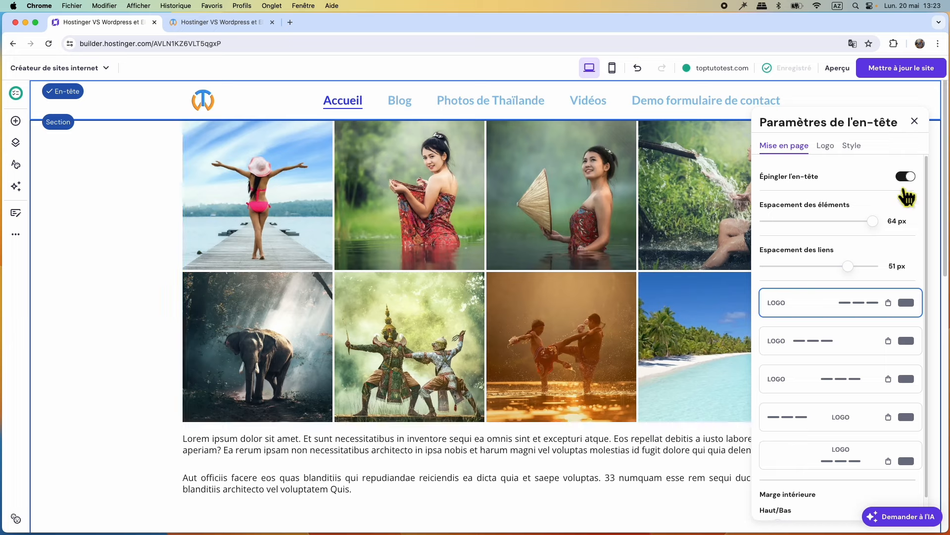
pyautogui.click(911, 185)
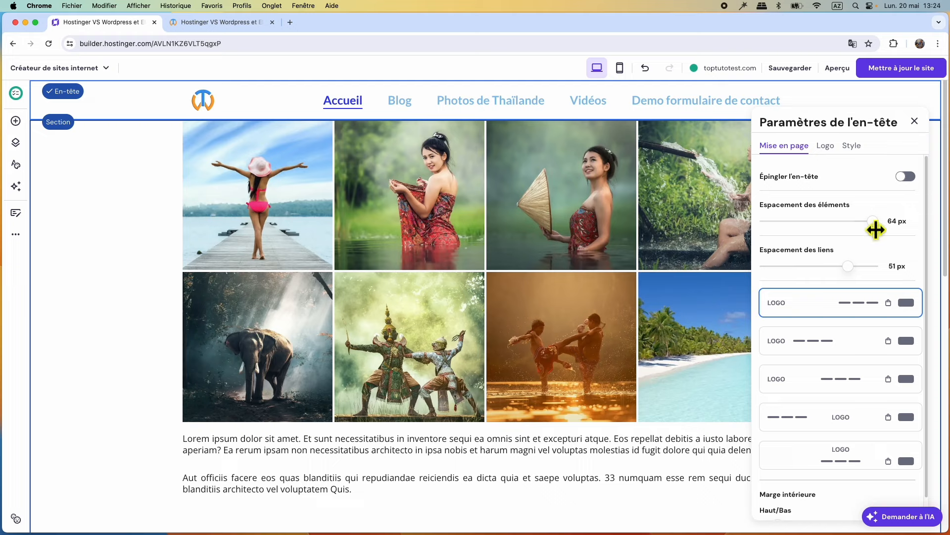
# Step: Adjust the header's element spacing, keeping it at 64 px, and set the link spacing to 48 px
pyautogui.moveTo(875, 228)
pyautogui.mouseDown()
pyautogui.moveTo(840, 231)
pyautogui.moveTo(887, 234)
pyautogui.mouseUp()
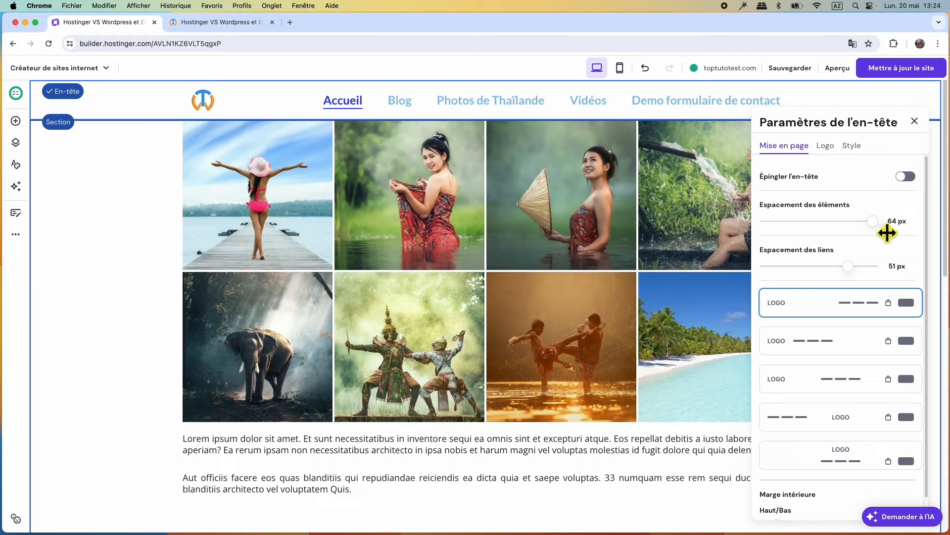
pyautogui.moveTo(851, 274)
pyautogui.mouseDown()
pyautogui.moveTo(840, 276)
pyautogui.moveTo(849, 275)
pyautogui.mouseUp()
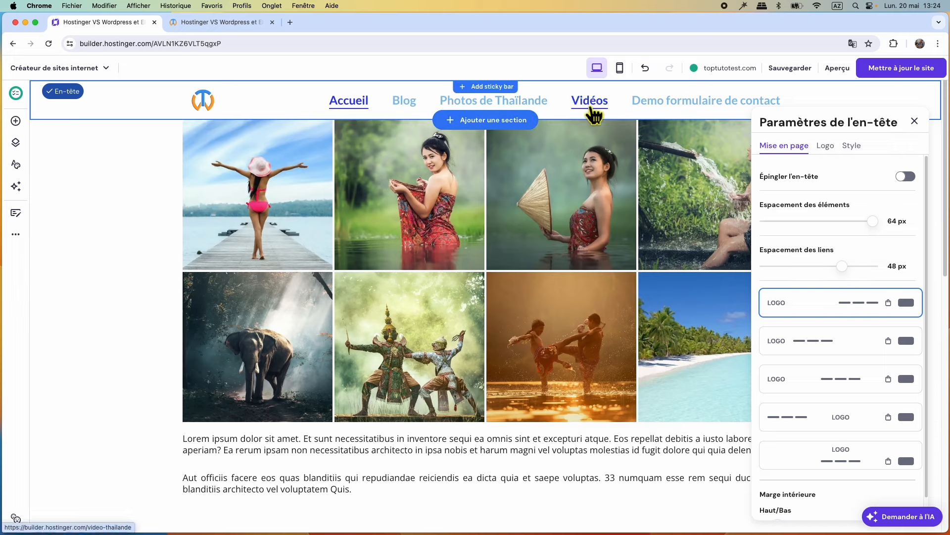
pyautogui.moveTo(846, 269)
pyautogui.mouseDown()
pyautogui.moveTo(781, 267)
pyautogui.moveTo(900, 265)
pyautogui.moveTo(843, 268)
pyautogui.mouseUp()
# Step: Try the four other header layouts, settling on the first one with the logo left and the navigation links right
pyautogui.scroll(-1, 851, 276)
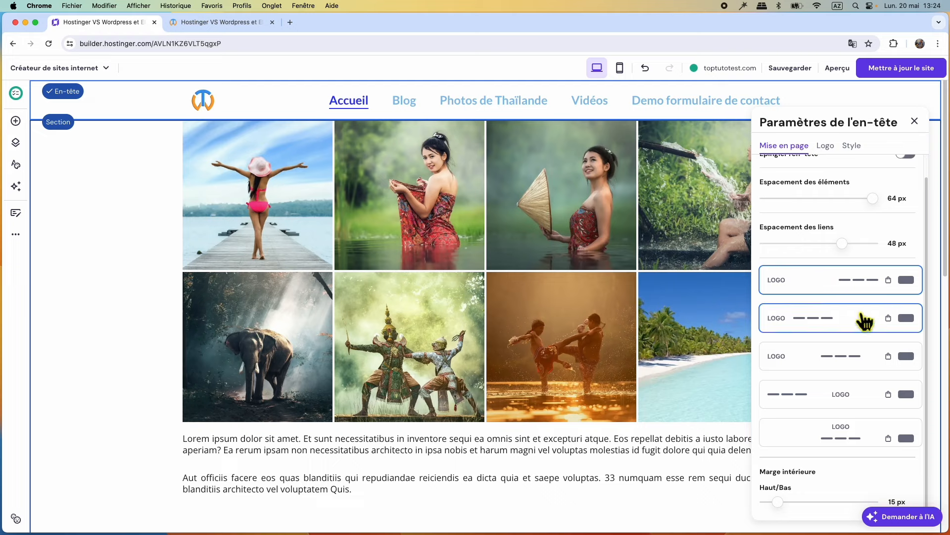
pyautogui.click(864, 329)
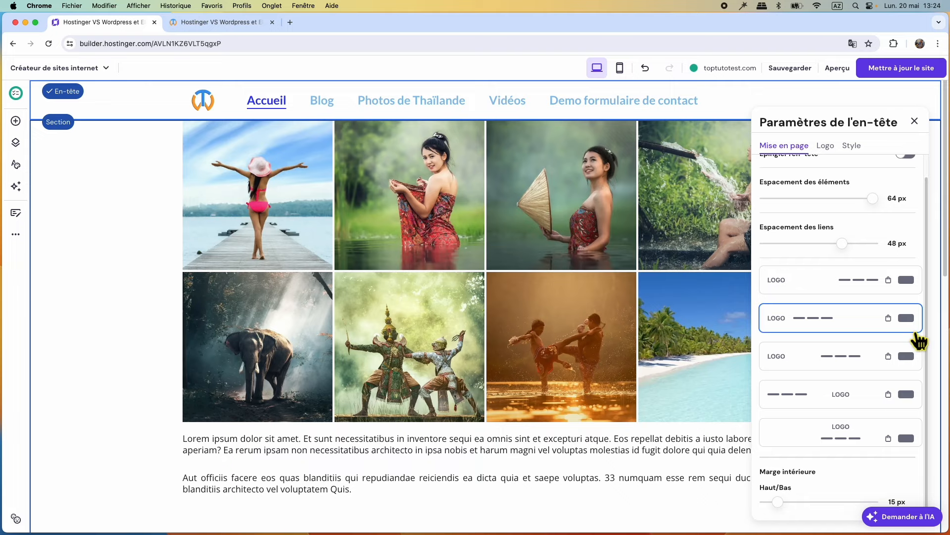
pyautogui.click(833, 367)
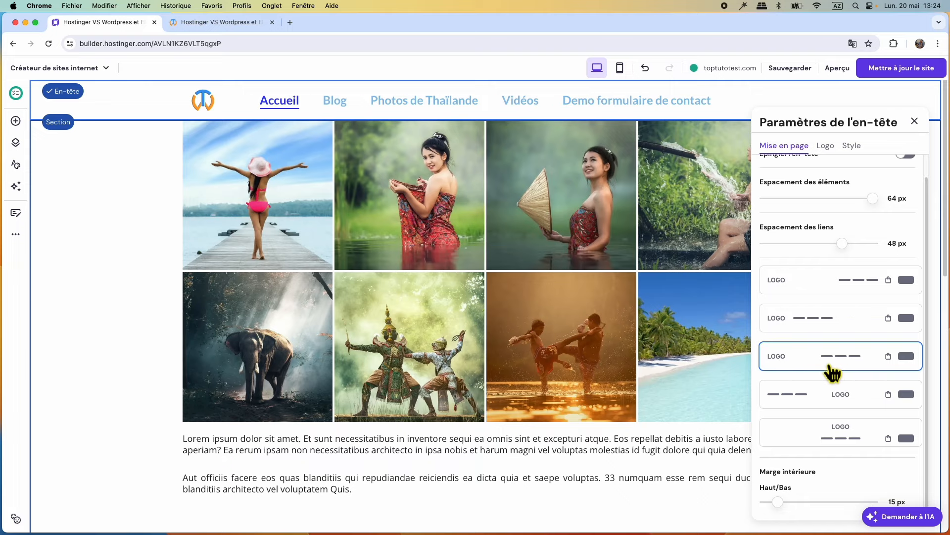
pyautogui.click(833, 400)
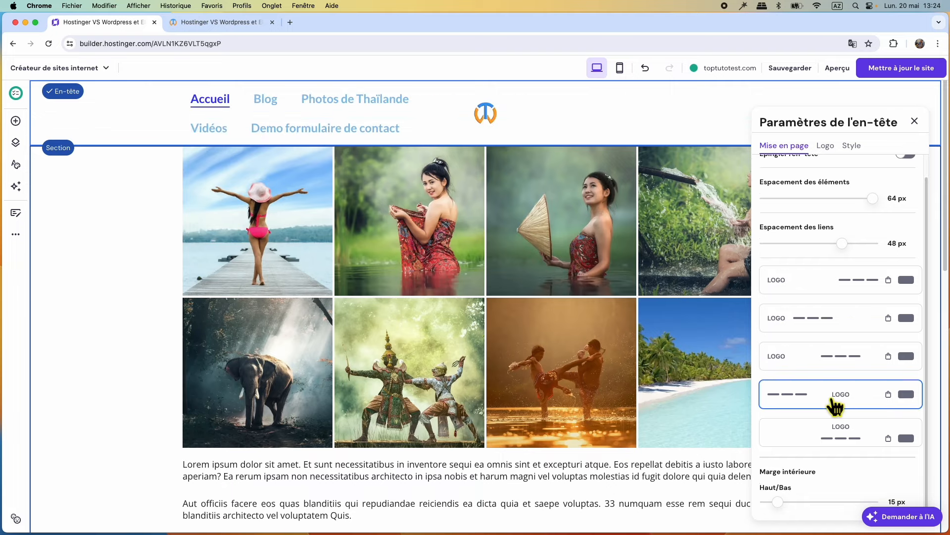
pyautogui.click(816, 445)
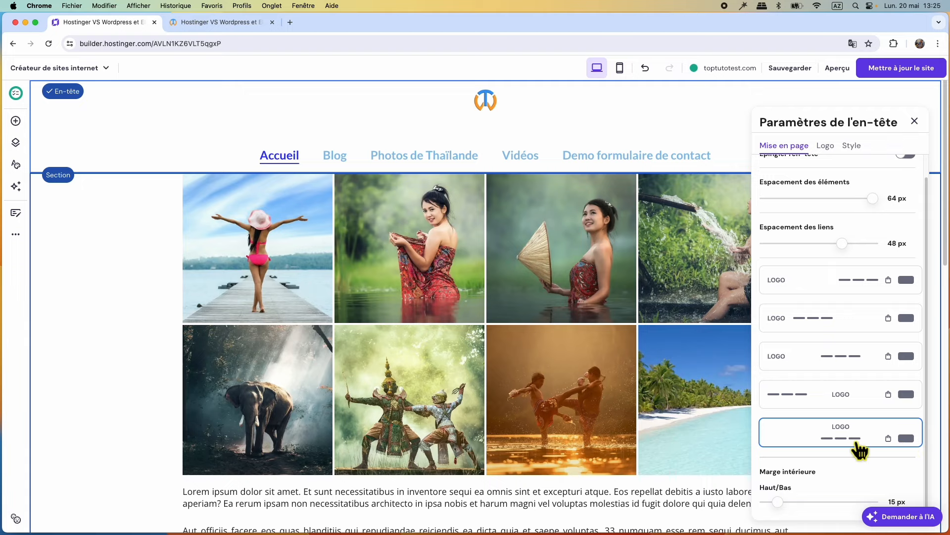
pyautogui.scroll(1, 815, 298)
pyautogui.click(820, 301)
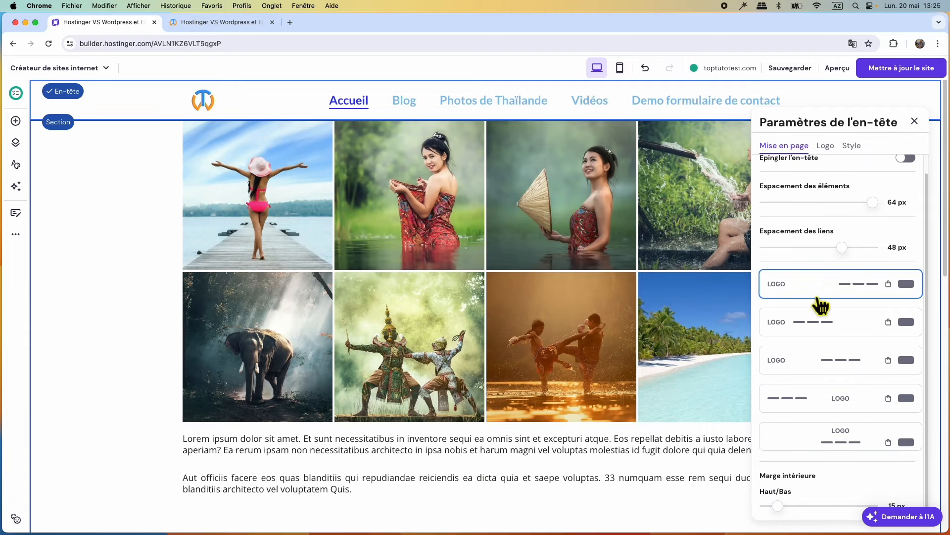
# Step: Set the header's Haut/Bas inner padding to 11 px and the logo width to 40 px
pyautogui.scroll(-3, 812, 381)
pyautogui.click(788, 379)
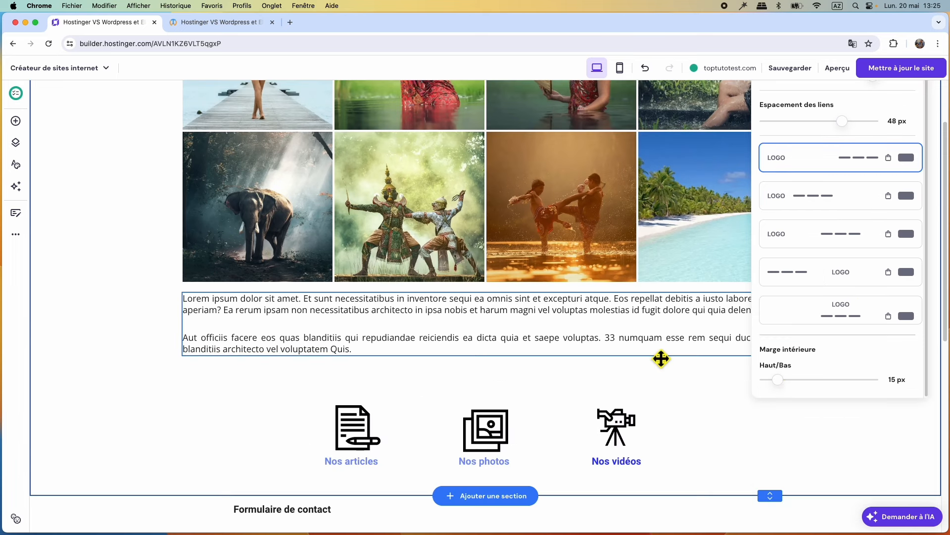
pyautogui.scroll(3, 662, 357)
pyautogui.moveTo(798, 513)
pyautogui.mouseDown()
pyautogui.moveTo(849, 510)
pyautogui.moveTo(764, 504)
pyautogui.moveTo(806, 509)
pyautogui.moveTo(783, 511)
pyautogui.mouseUp()
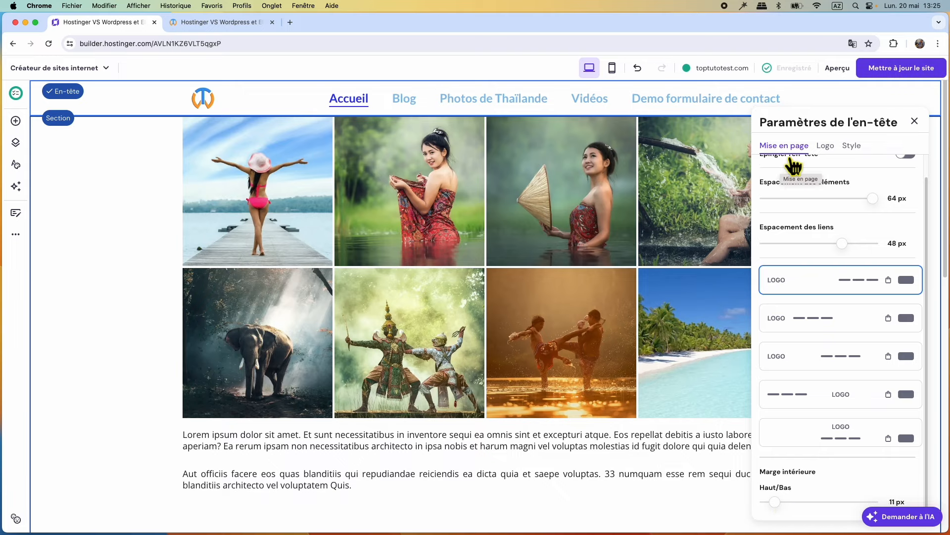
pyautogui.click(828, 148)
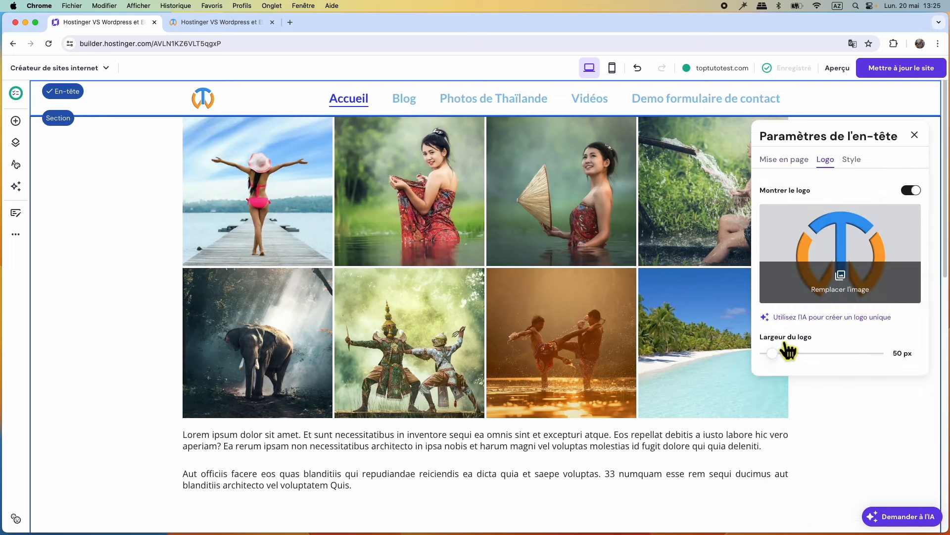
pyautogui.moveTo(774, 354)
pyautogui.mouseDown()
pyautogui.moveTo(830, 357)
pyautogui.moveTo(777, 361)
pyautogui.mouseUp()
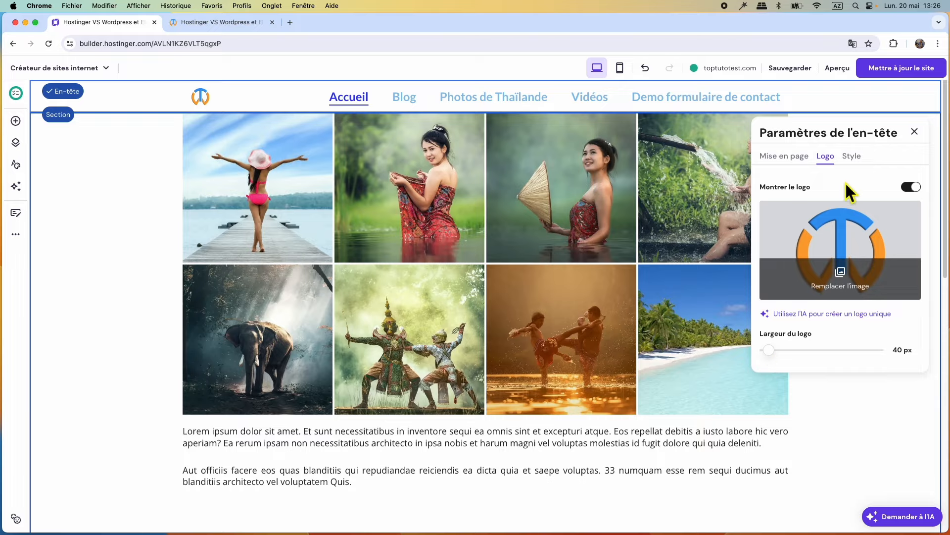
# Step: Try a light grey website colour for the header's normal background (Fond de l'en-tête)
pyautogui.click(857, 162)
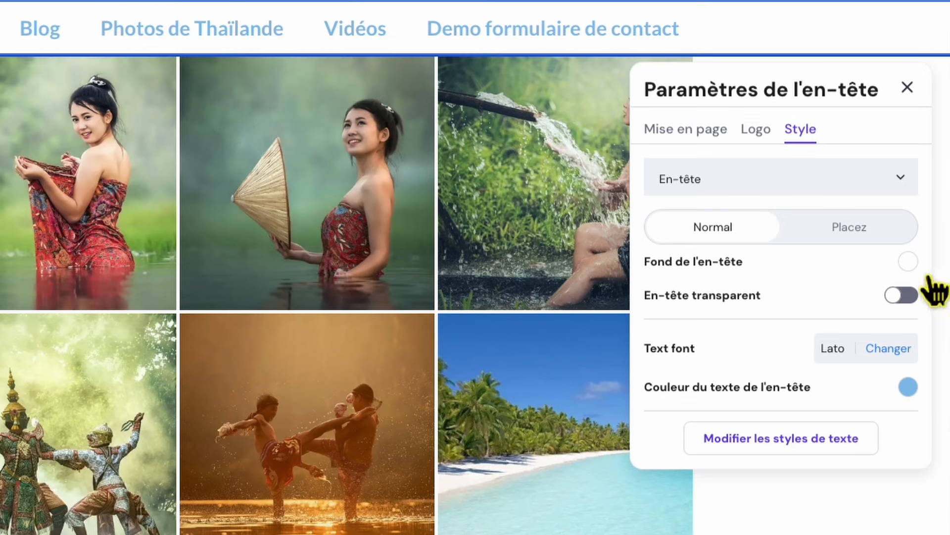
pyautogui.click(909, 262)
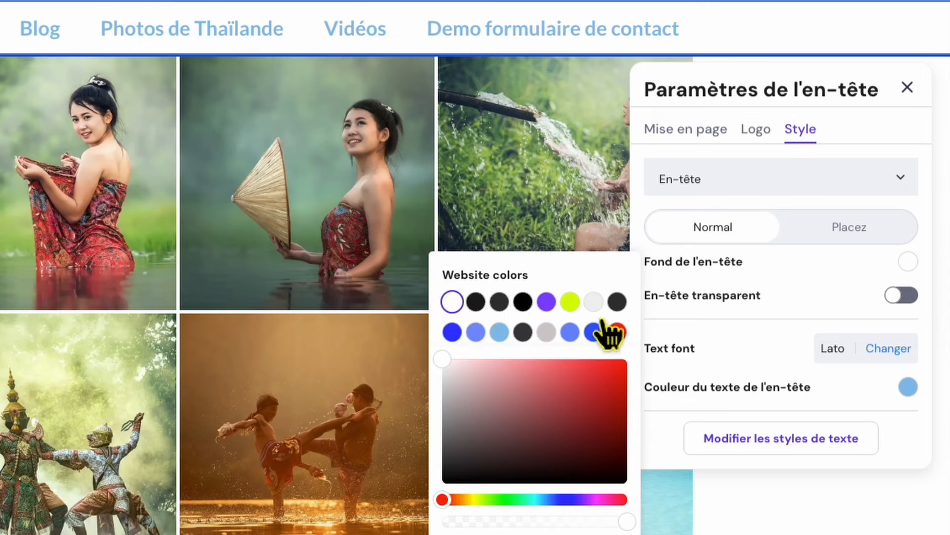
pyautogui.click(596, 303)
pyautogui.click(738, 245)
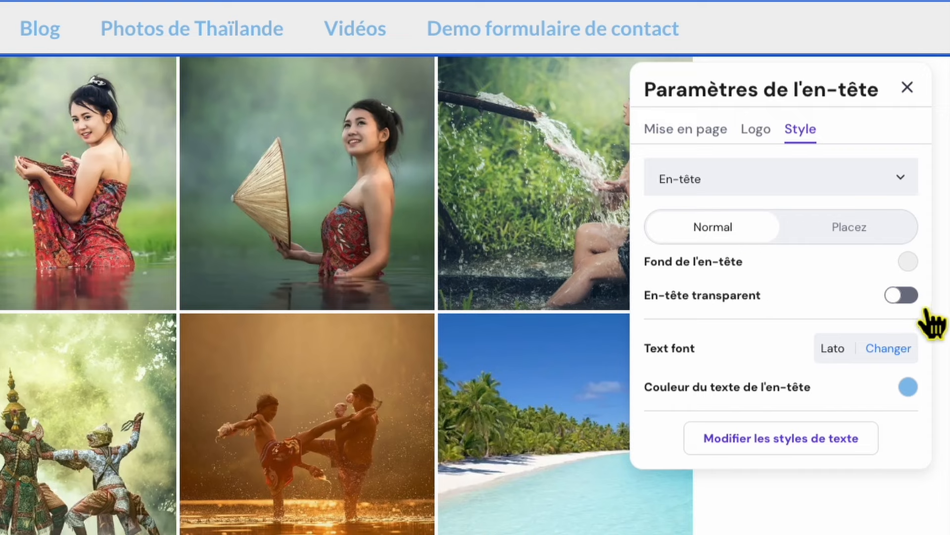
# Step: Enable En-tête transparent for the header and pin it with Épingler l'en-tête
pyautogui.click(909, 295)
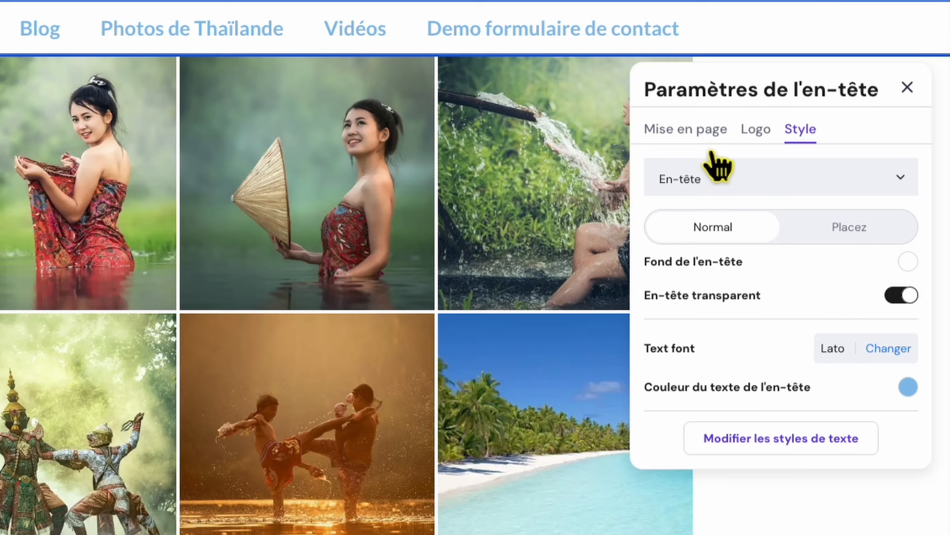
pyautogui.click(700, 132)
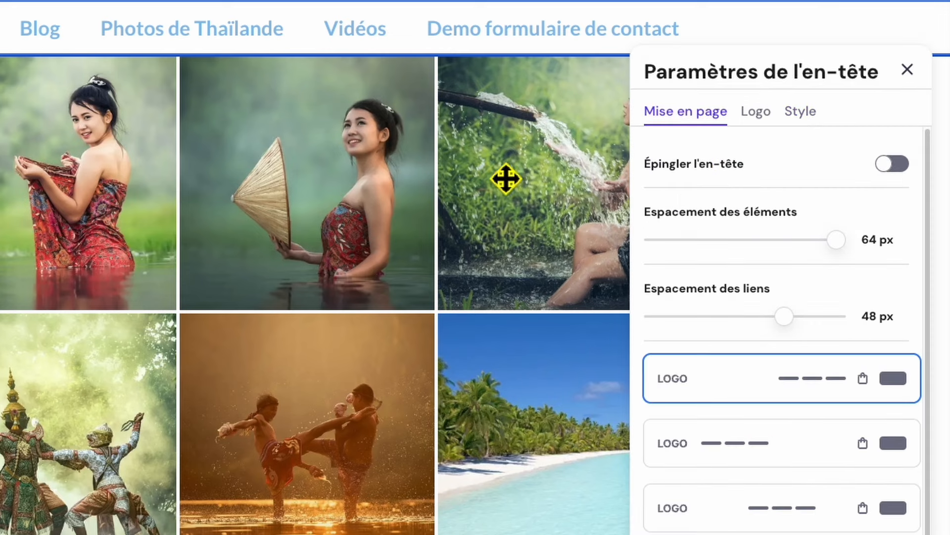
pyautogui.click(914, 177)
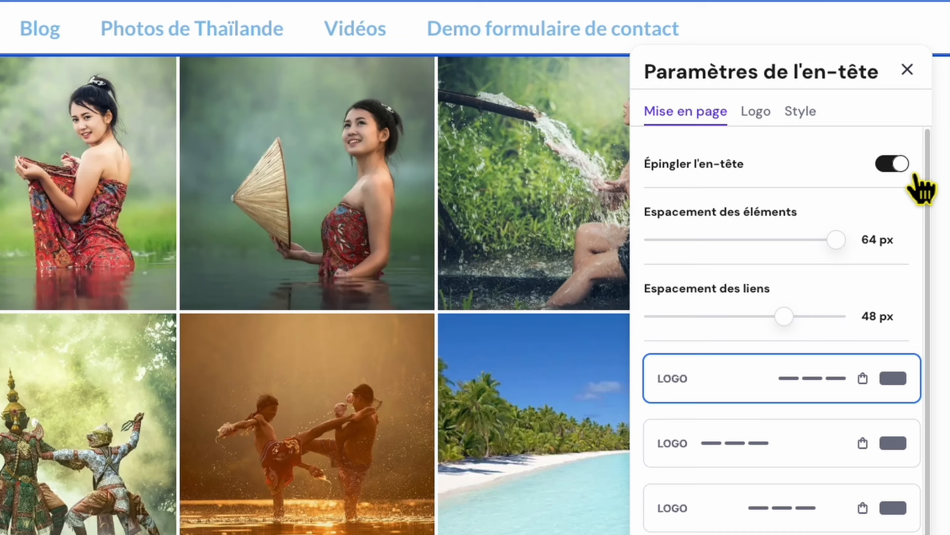
# Step: Reload the live toptutotest.com page and check how the pinned header behaves while the content scrolls
pyautogui.moveTo(682, 7)
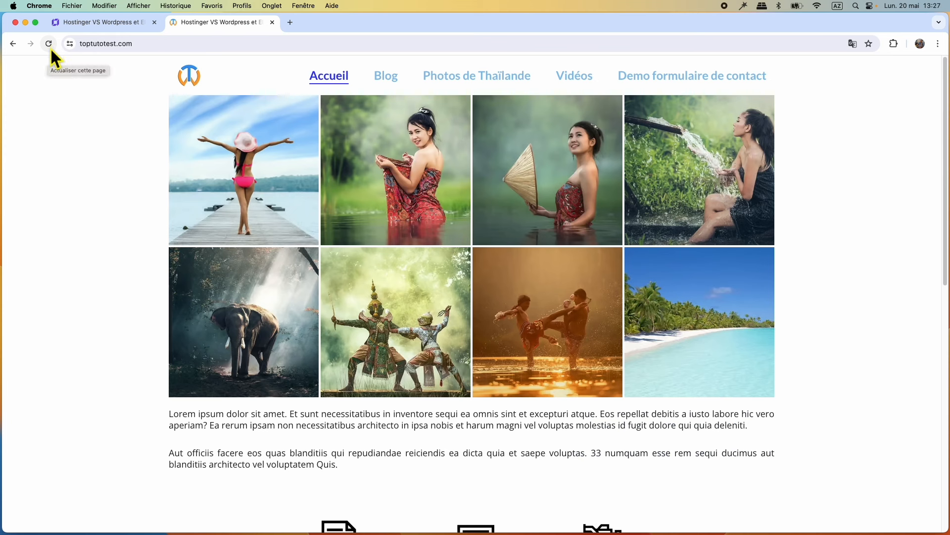
pyautogui.click(49, 48)
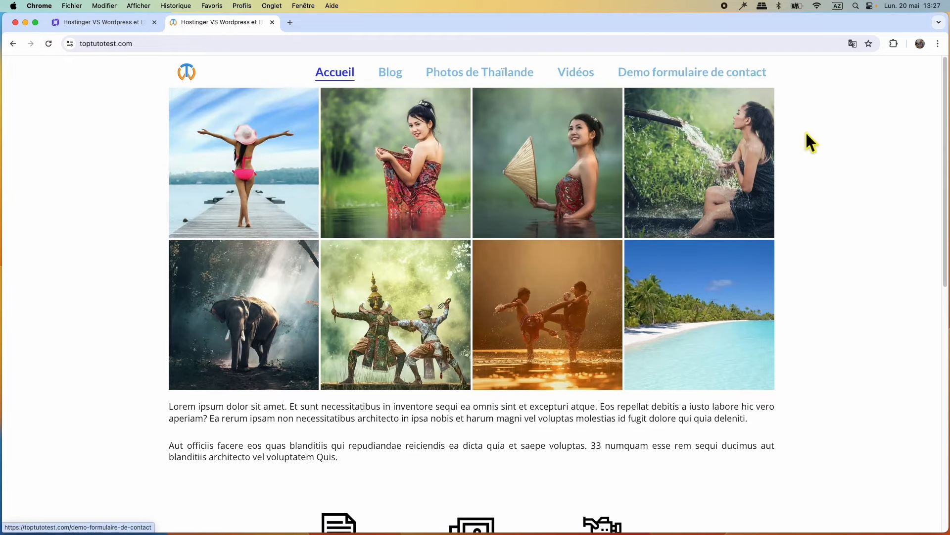
pyautogui.scroll(-1, 848, 162)
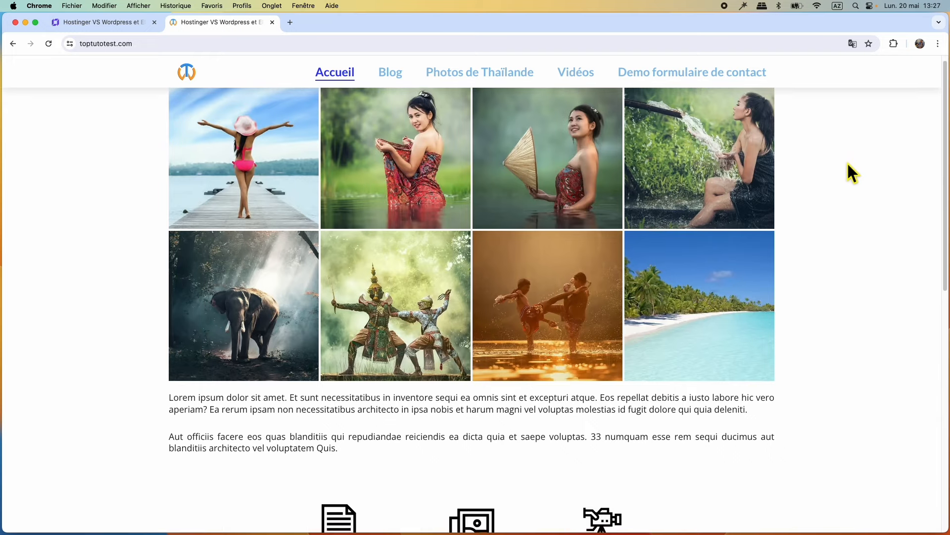
pyautogui.scroll(-2, 848, 163)
pyautogui.scroll(2, 848, 161)
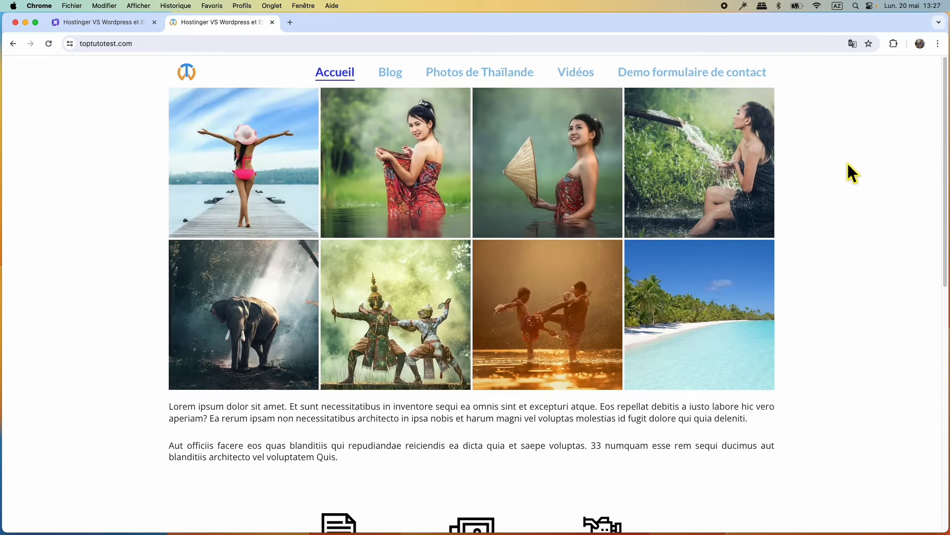
pyautogui.scroll(-1, 847, 162)
pyautogui.scroll(1, 848, 161)
pyautogui.scroll(-1, 848, 163)
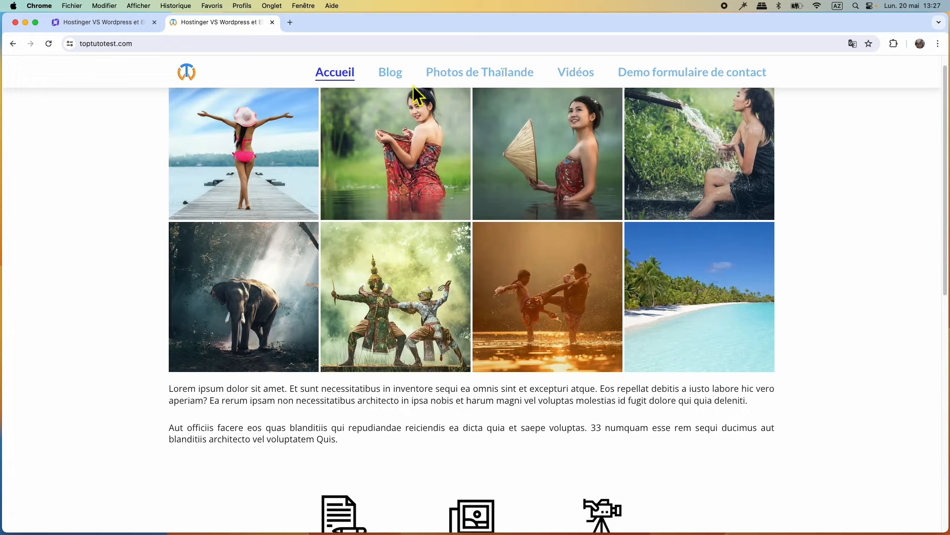
pyautogui.scroll(-5, 738, 149)
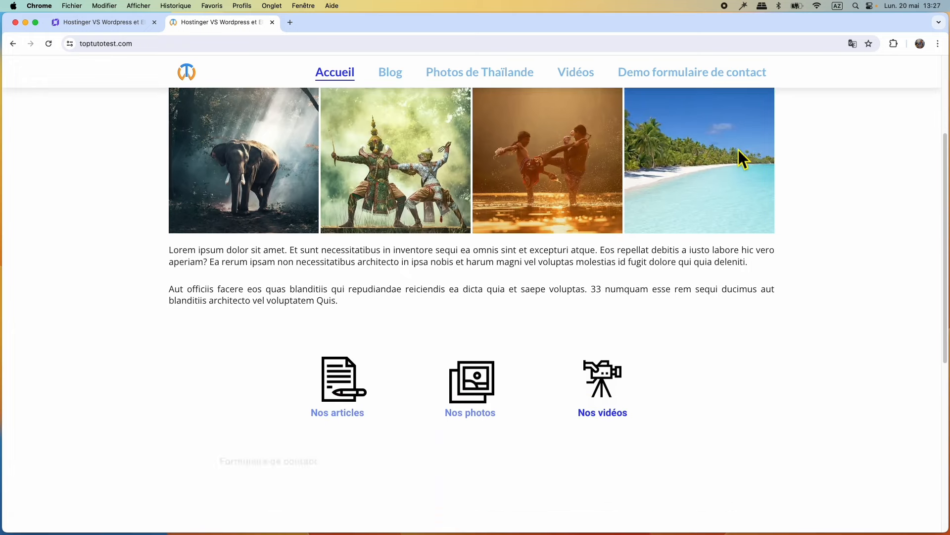
pyautogui.scroll(6, 739, 149)
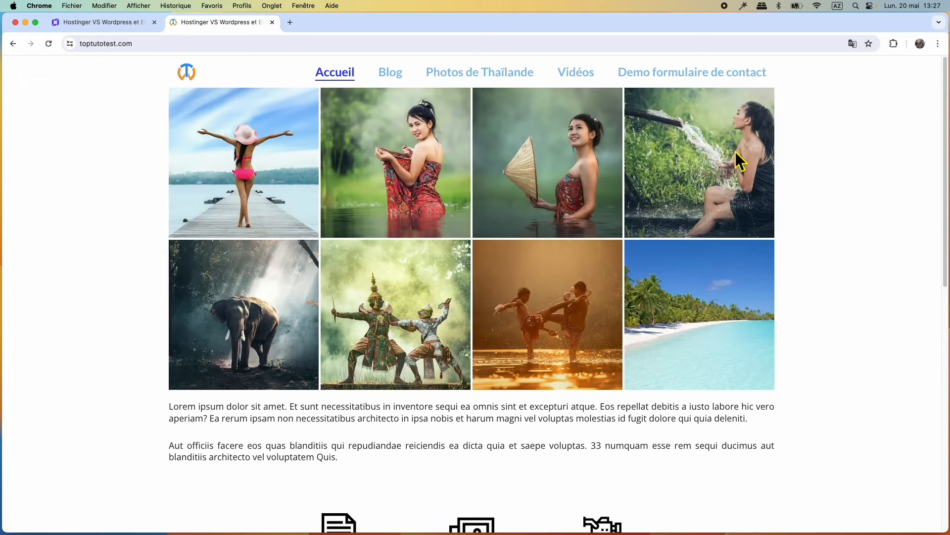
# Step: Back in the builder, lower the opacity of the header's #ffffff background to about one third
pyautogui.click(122, 23)
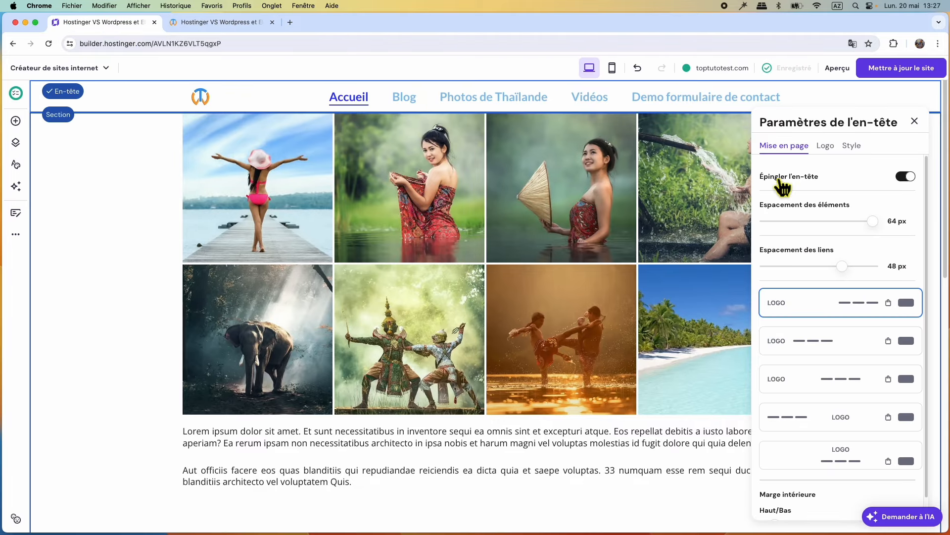
pyautogui.click(851, 146)
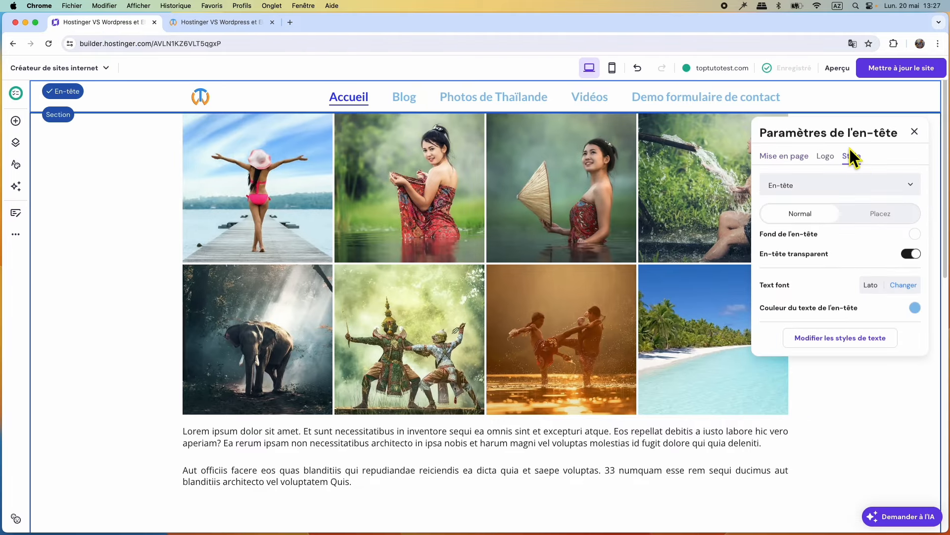
pyautogui.click(915, 234)
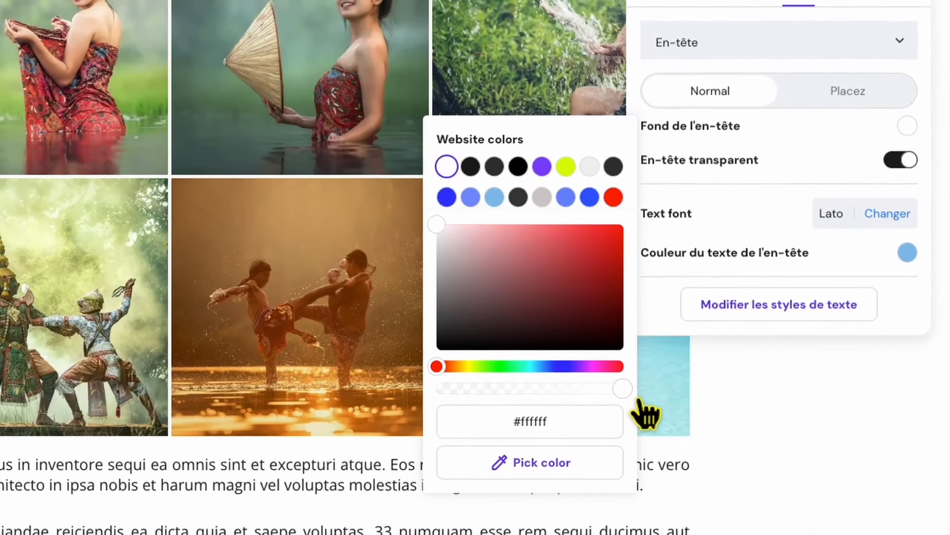
pyautogui.moveTo(679, 402); pyautogui.dragTo(633, 402)
pyautogui.moveTo(540, 408); pyautogui.dragTo(505, 408)
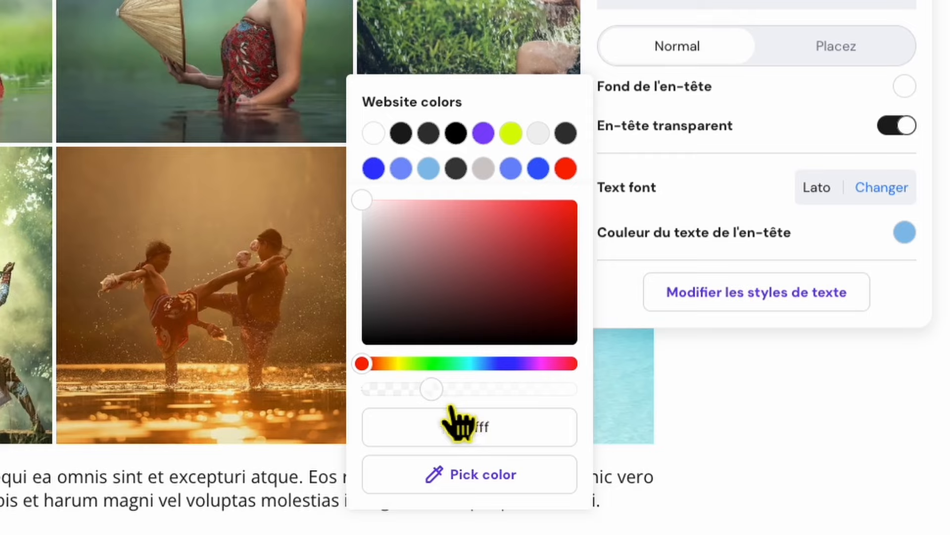
pyautogui.moveTo(481, 403); pyautogui.dragTo(514, 410)
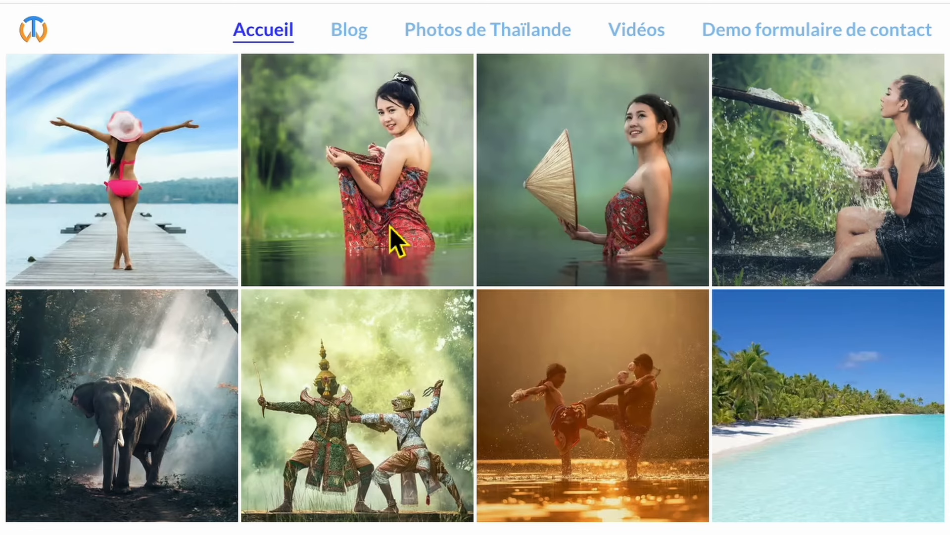
# Step: Examine how readable the pinned semi-transparent header is over the photos, text and contact form on the live site
pyautogui.scroll(-1, 427, 224)
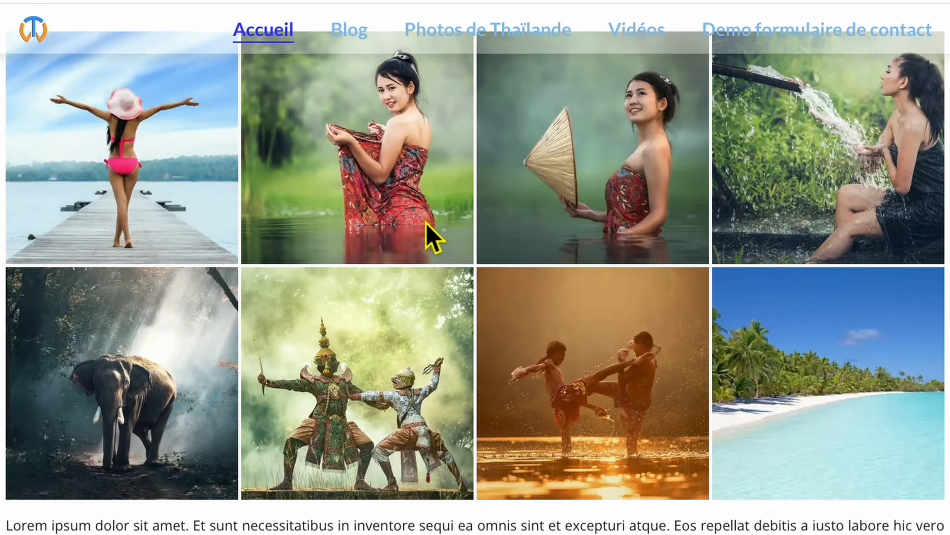
pyautogui.scroll(-1, 426, 224)
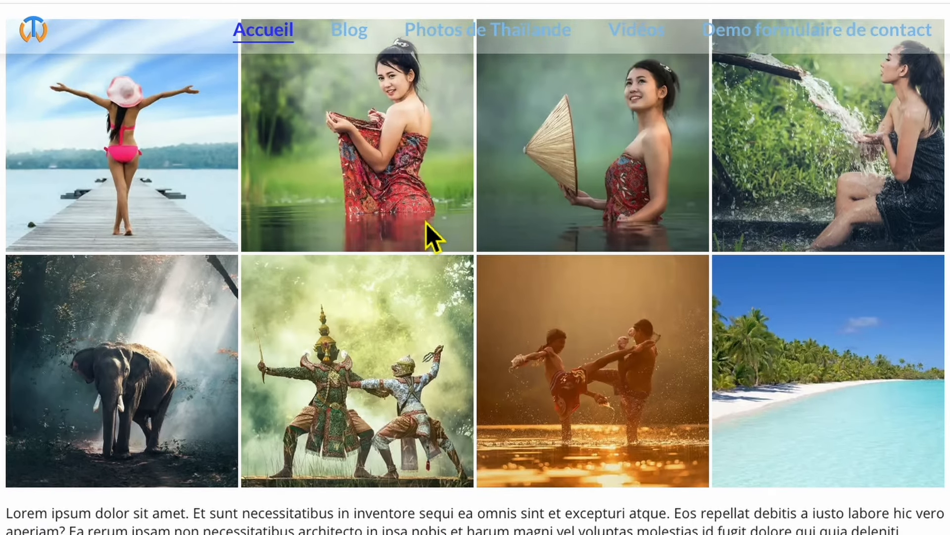
pyautogui.scroll(-1, 426, 223)
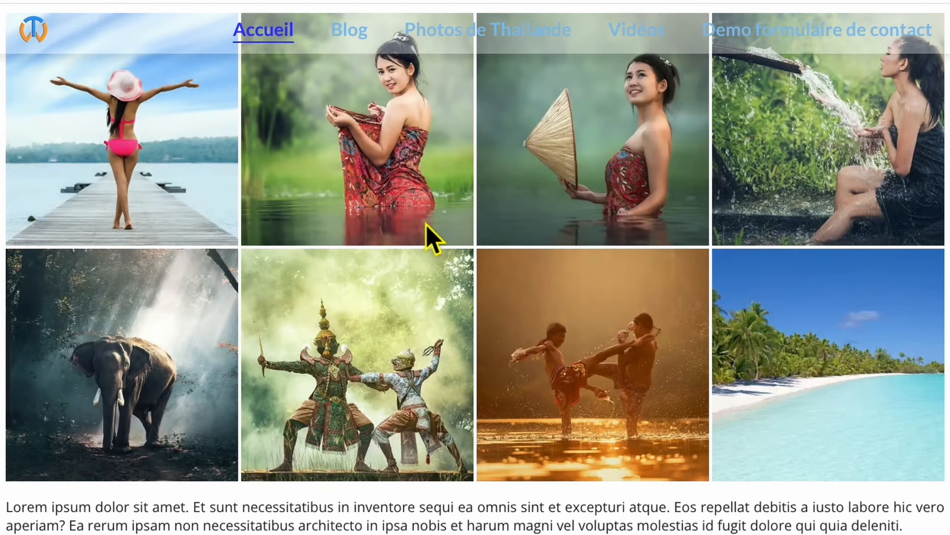
pyautogui.scroll(-1, 426, 224)
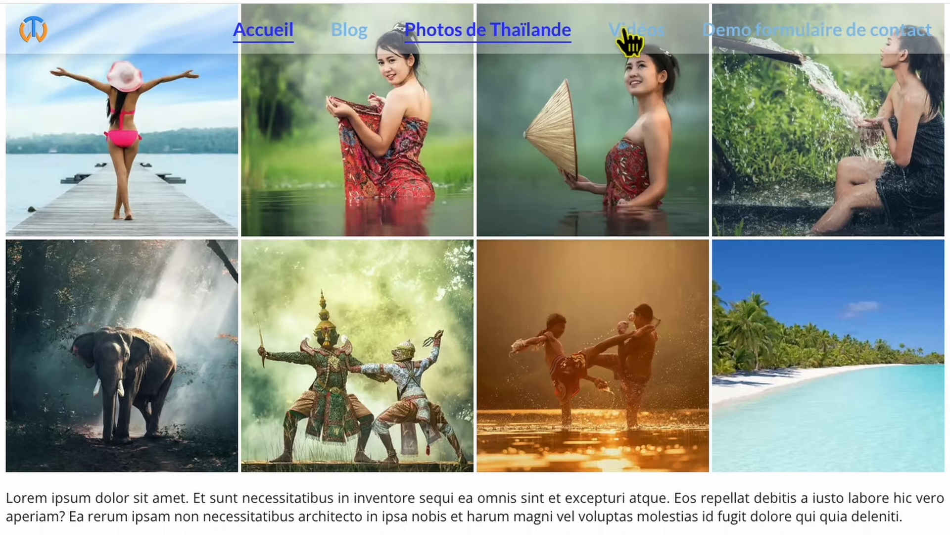
pyautogui.scroll(-2, 821, 147)
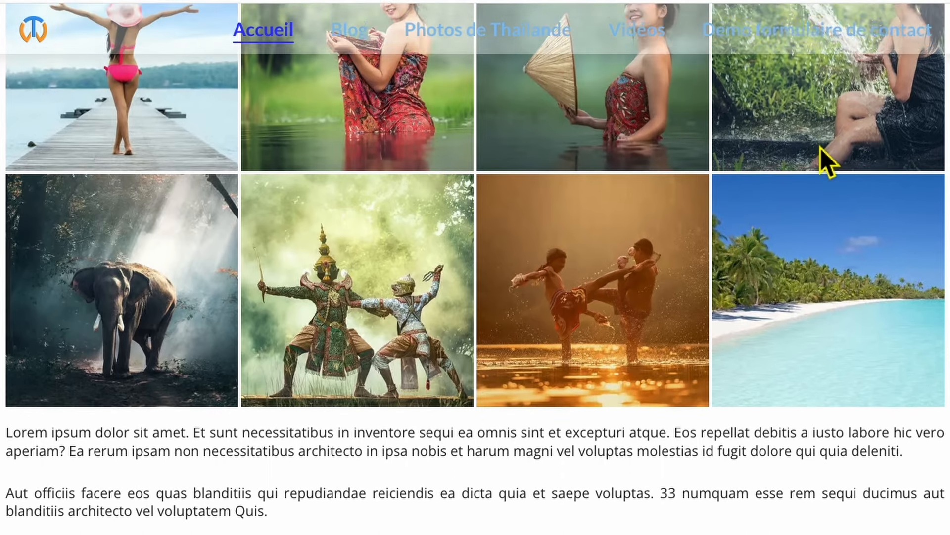
pyautogui.scroll(-10, 821, 147)
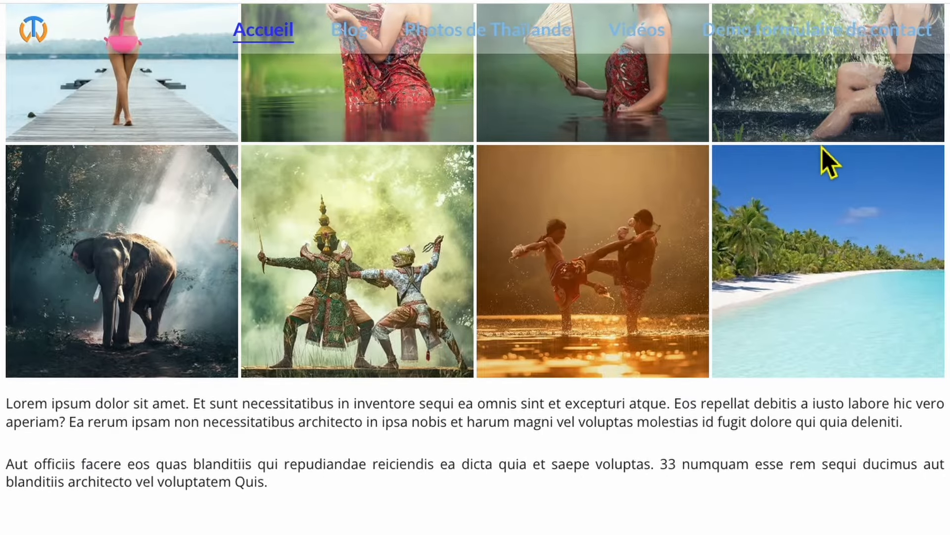
pyautogui.scroll(-10, 822, 147)
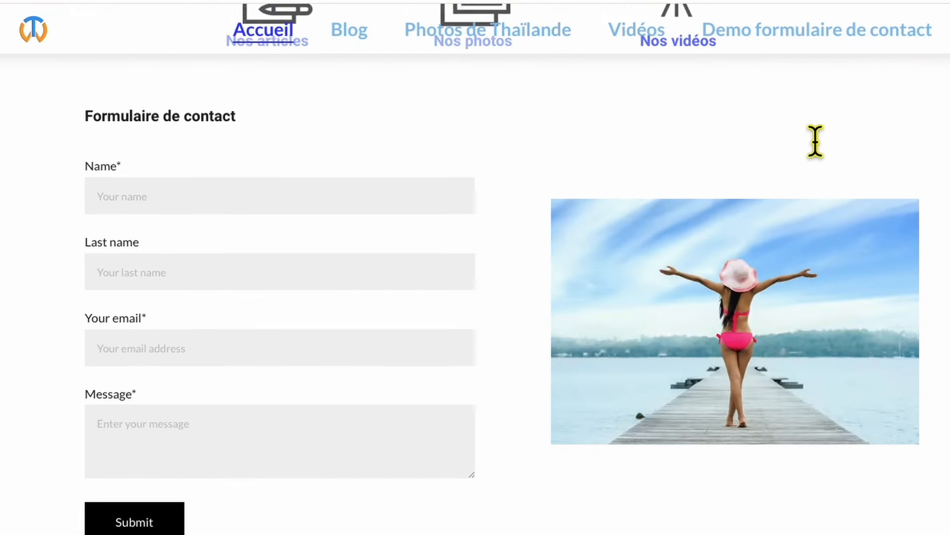
pyautogui.scroll(10, 815, 142)
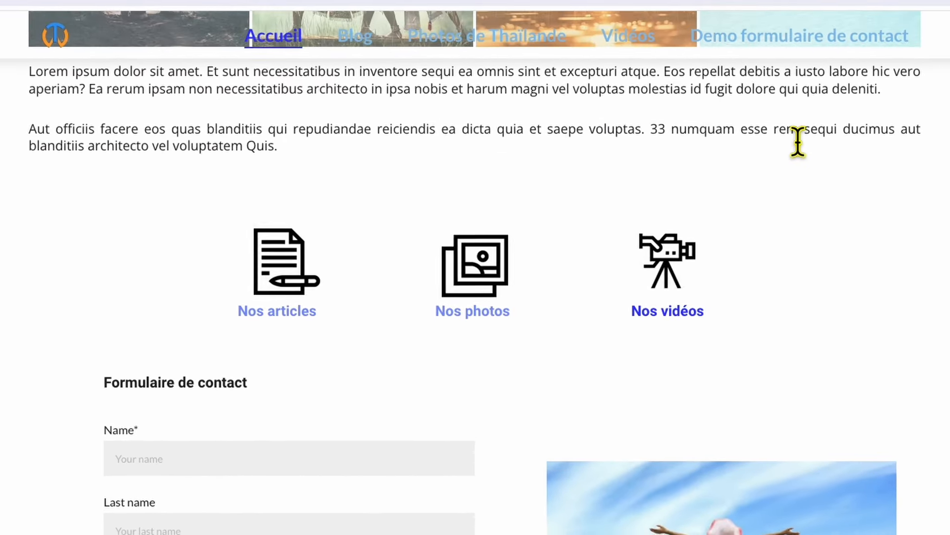
pyautogui.scroll(4, 756, 144)
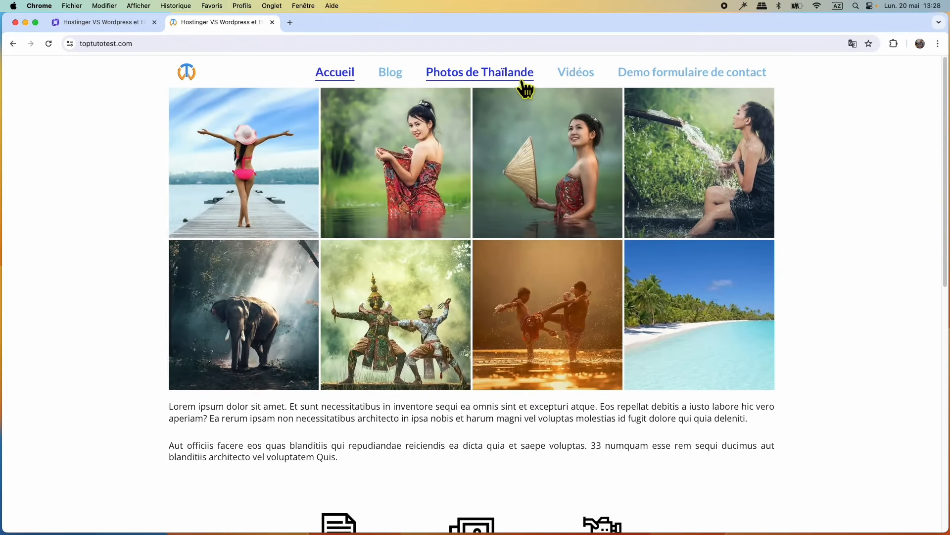
# Step: Restore the header's solid white background in the builder, with En-tête transparent and Épingler l'en-tête switched off
pyautogui.click(91, 23)
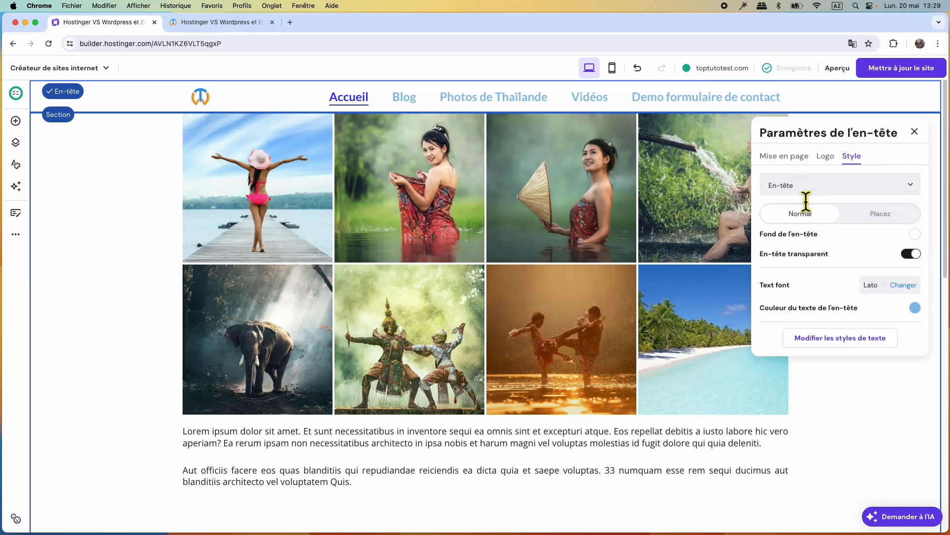
pyautogui.click(916, 256)
pyautogui.click(919, 237)
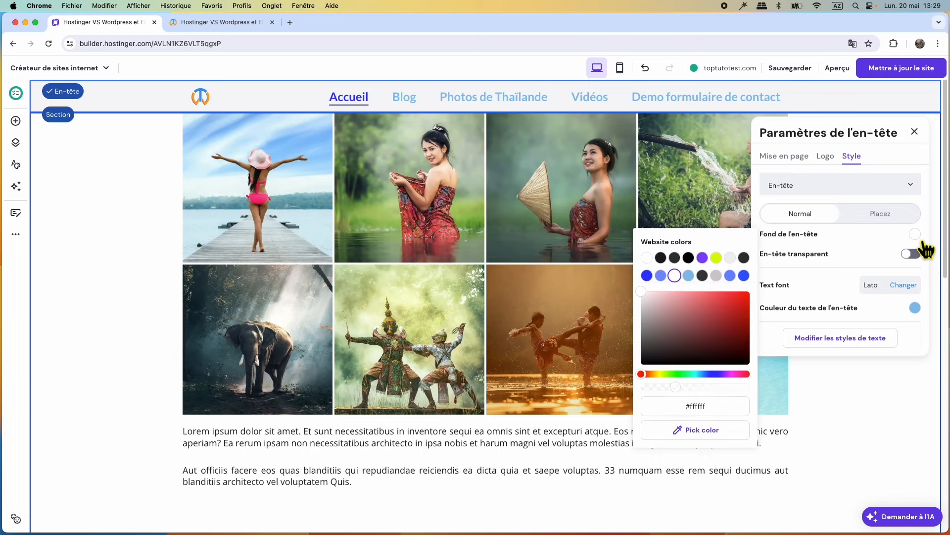
pyautogui.click(647, 258)
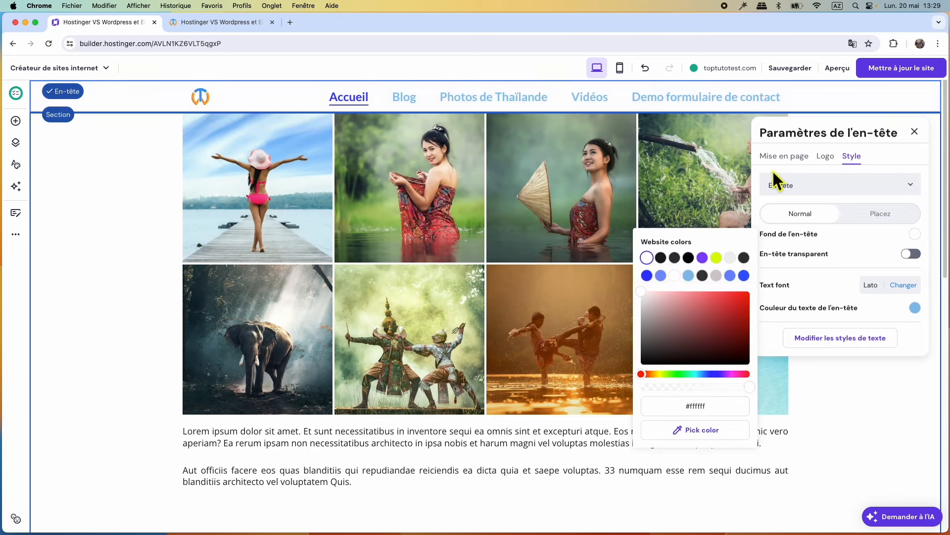
pyautogui.click(783, 156)
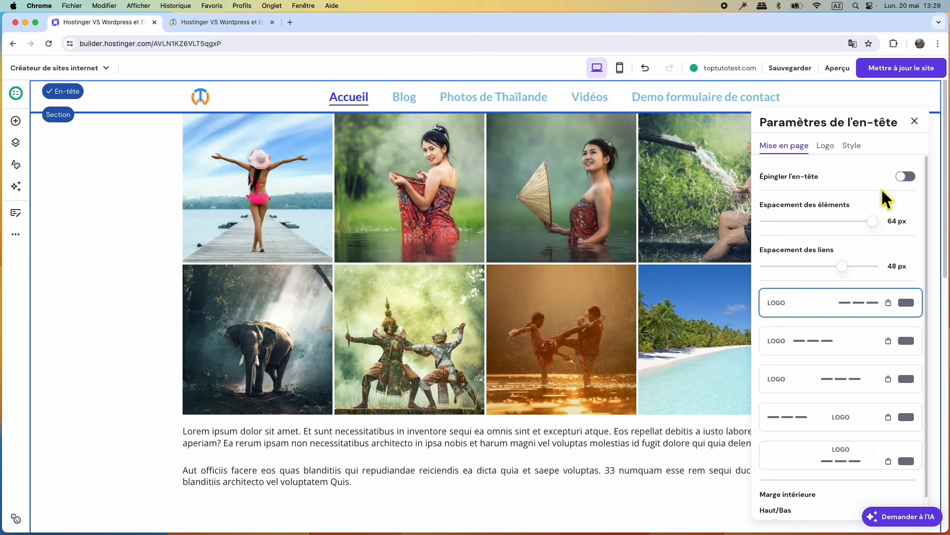
# Step: Open the text styles from the header's style settings and set the font of the navigation links to Abel
pyautogui.click(853, 146)
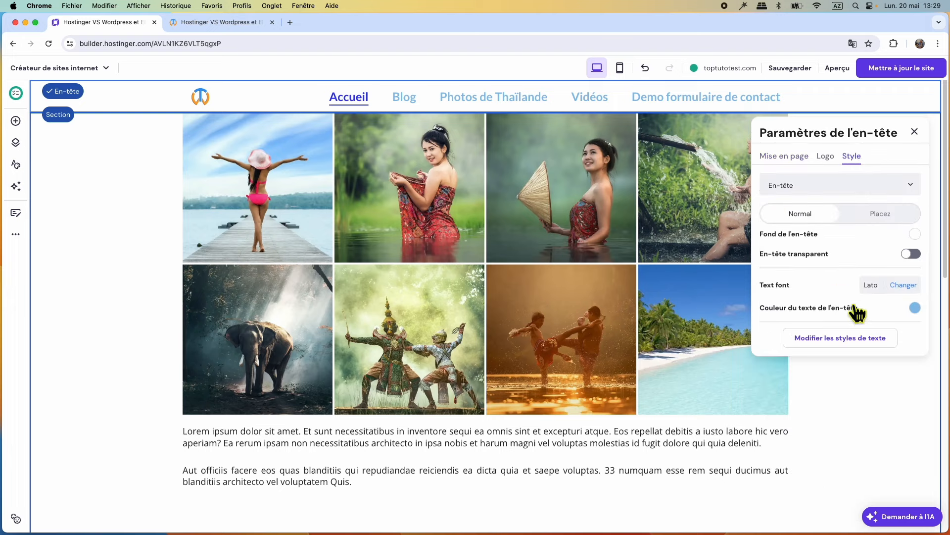
pyautogui.click(885, 293)
pyautogui.click(884, 293)
pyautogui.click(918, 294)
pyautogui.click(918, 294)
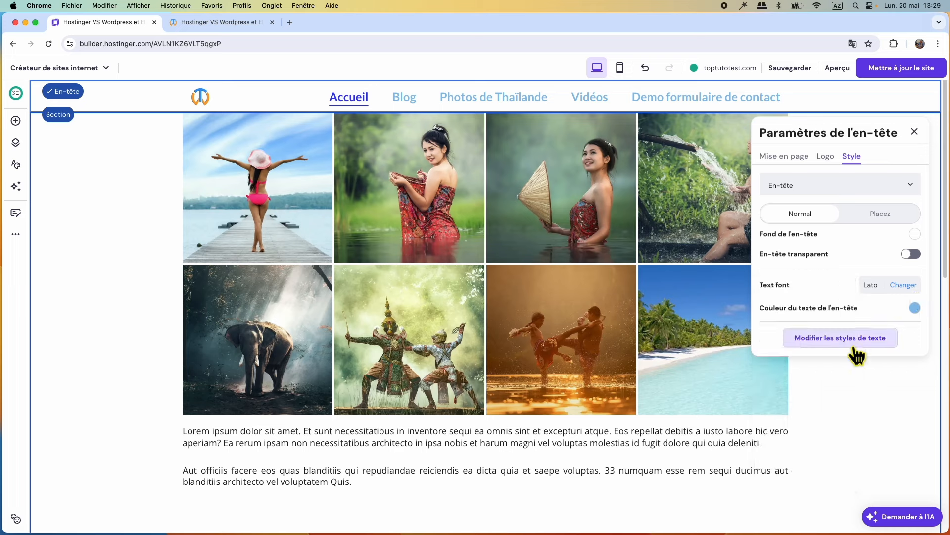
pyautogui.click(857, 355)
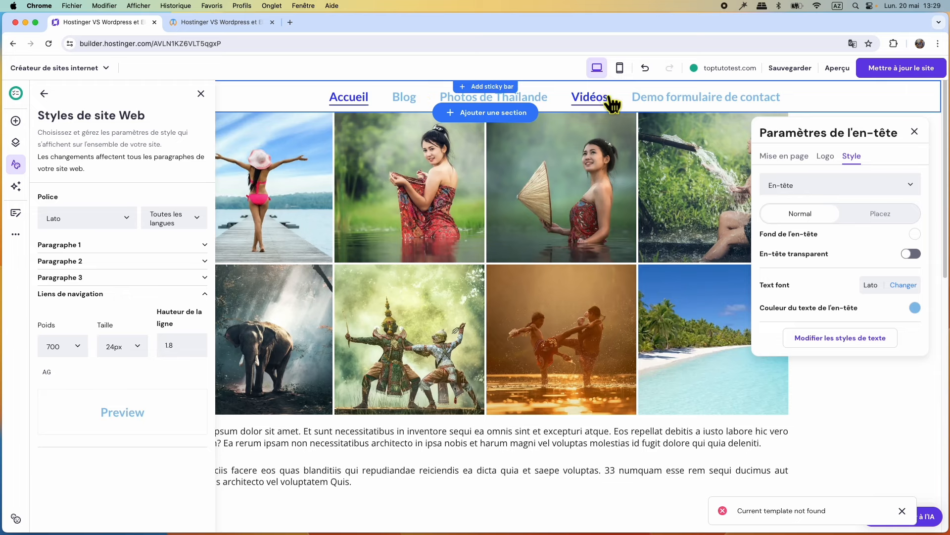
pyautogui.click(126, 219)
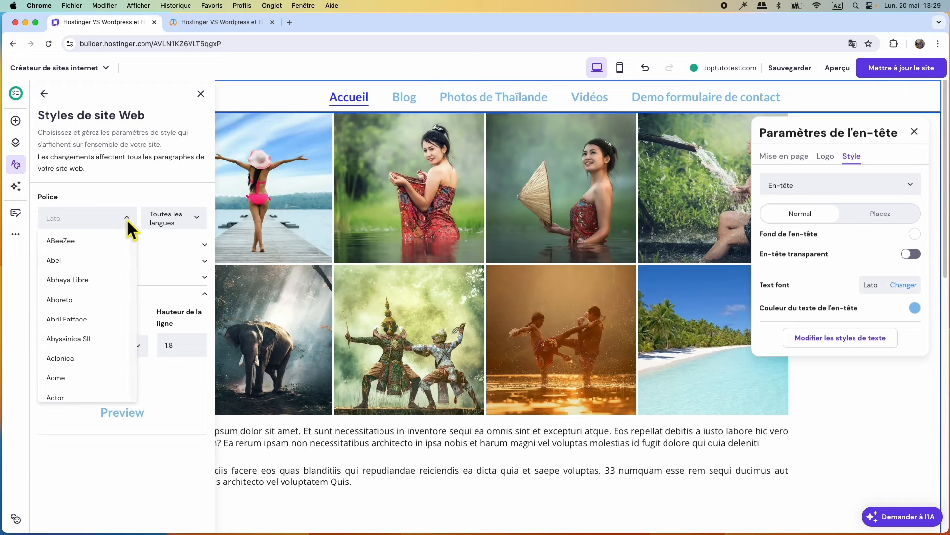
pyautogui.click(82, 261)
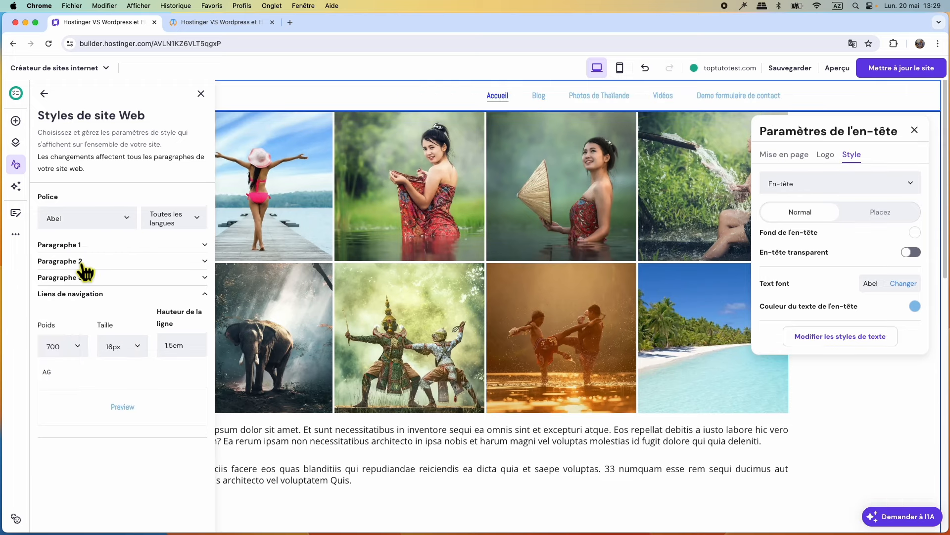
# Step: Try 18px and 32px for the navigation links, settle on a size of 24px and close the site styles
pyautogui.click(140, 347)
pyautogui.click(122, 457)
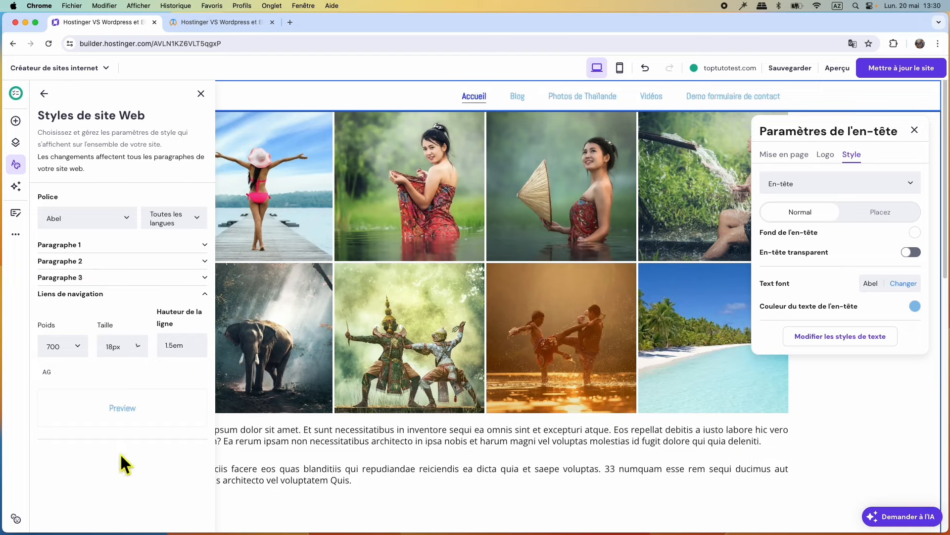
pyautogui.click(141, 349)
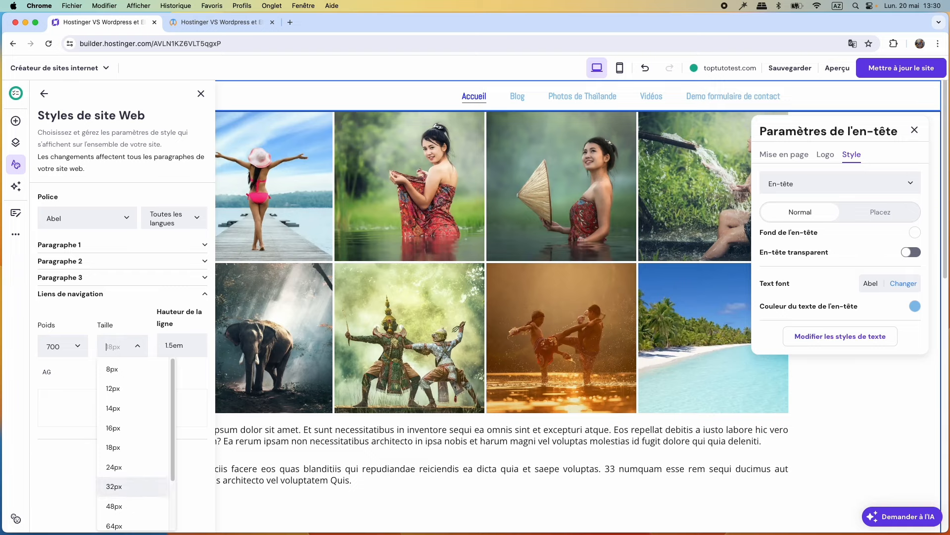
pyautogui.click(123, 487)
pyautogui.click(135, 355)
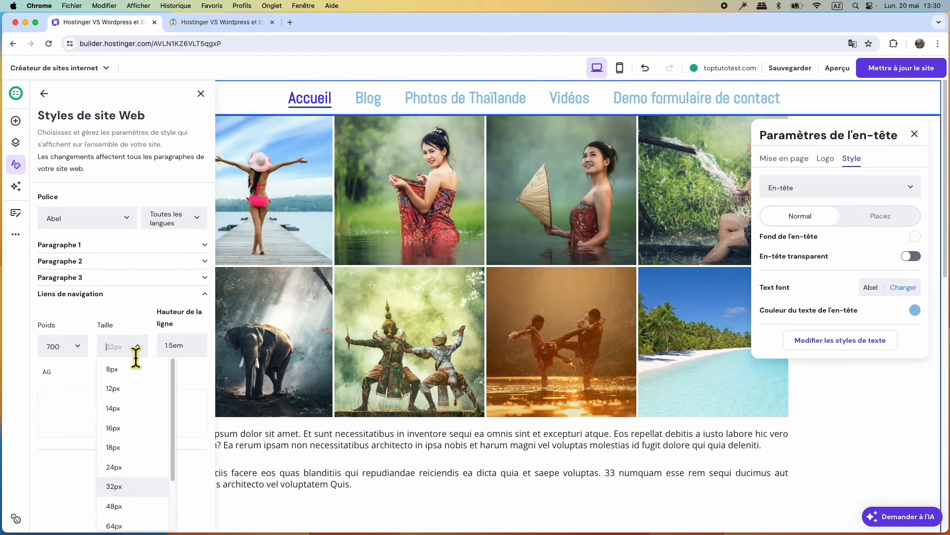
pyautogui.click(123, 466)
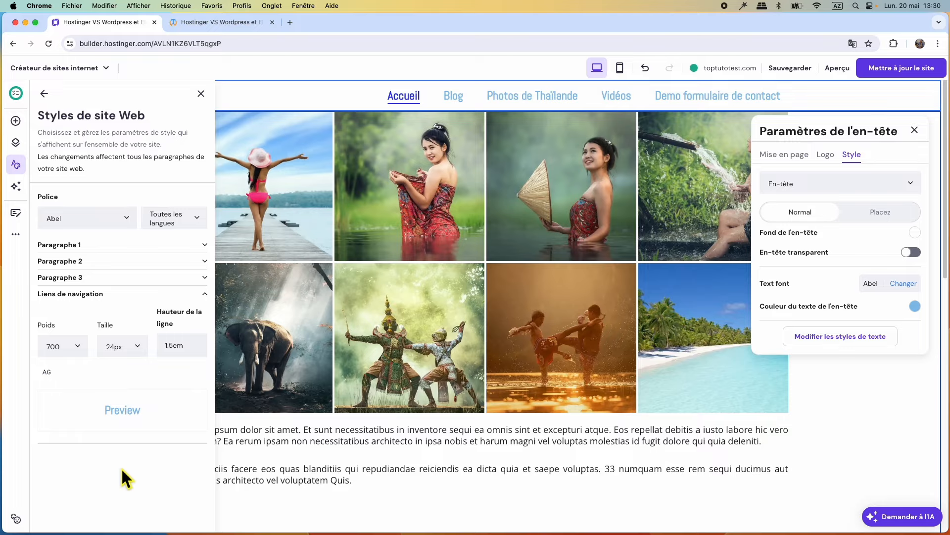
pyautogui.click(201, 94)
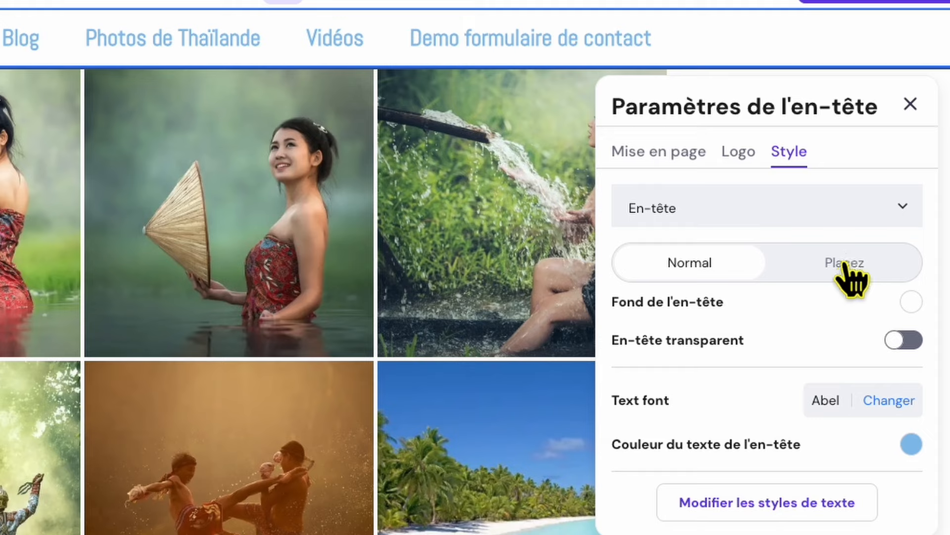
# Step: Examine the header's hover style (Placez) and its layout options, returning to the Normal style settings
pyautogui.click(847, 268)
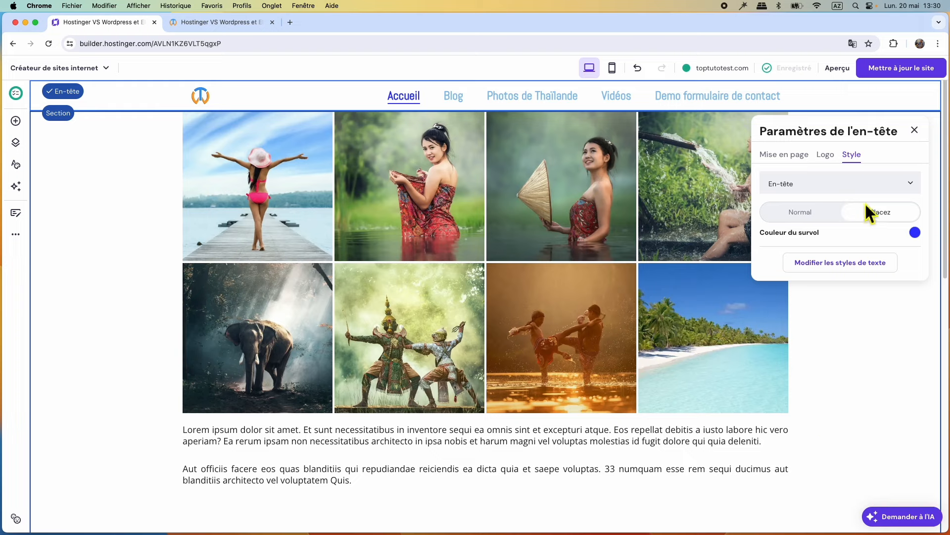
pyautogui.click(806, 156)
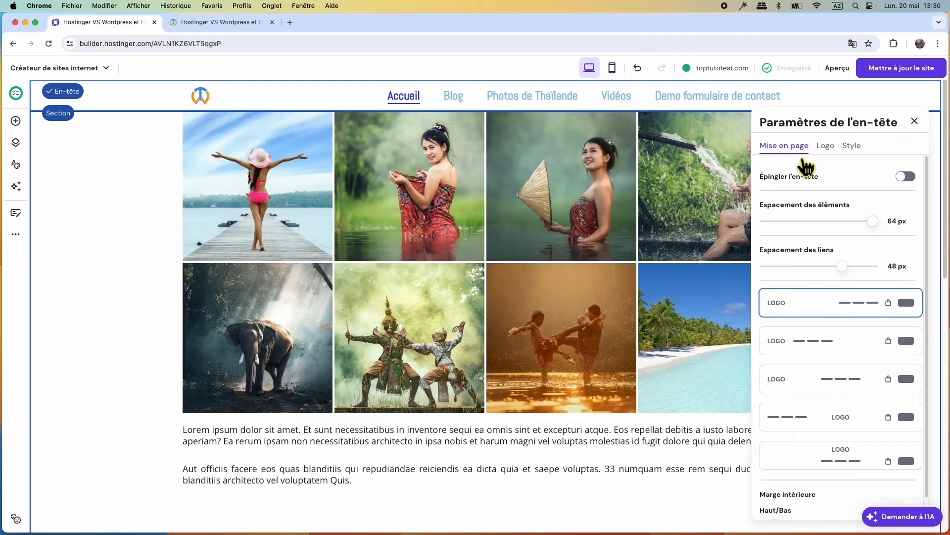
pyautogui.click(851, 145)
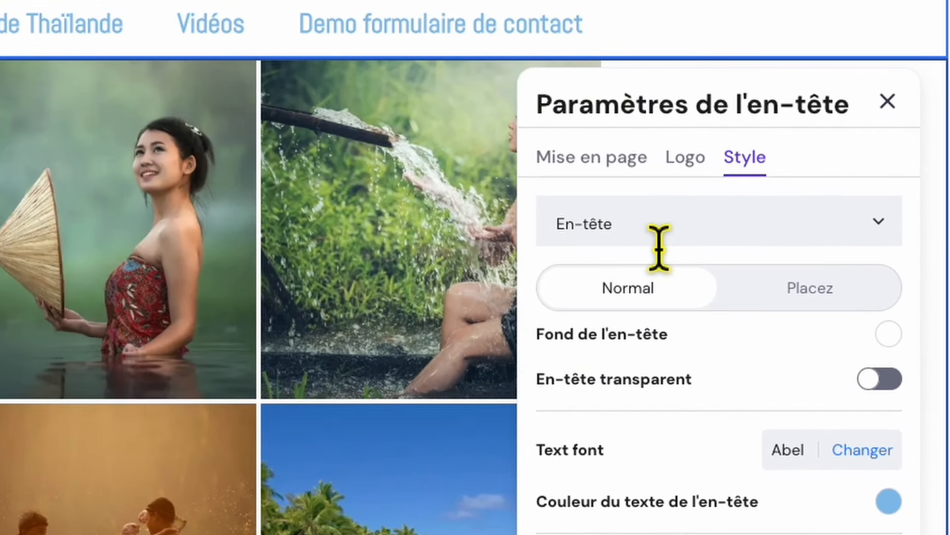
# Step: Add a header button reading "Ma chaine Youtube" with Adresse web as its link type
pyautogui.click(887, 231)
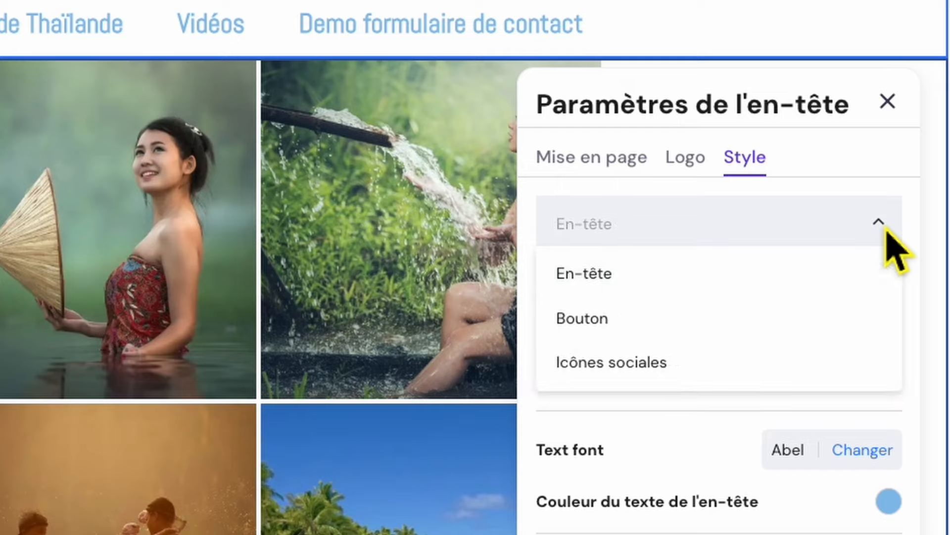
pyautogui.click(641, 332)
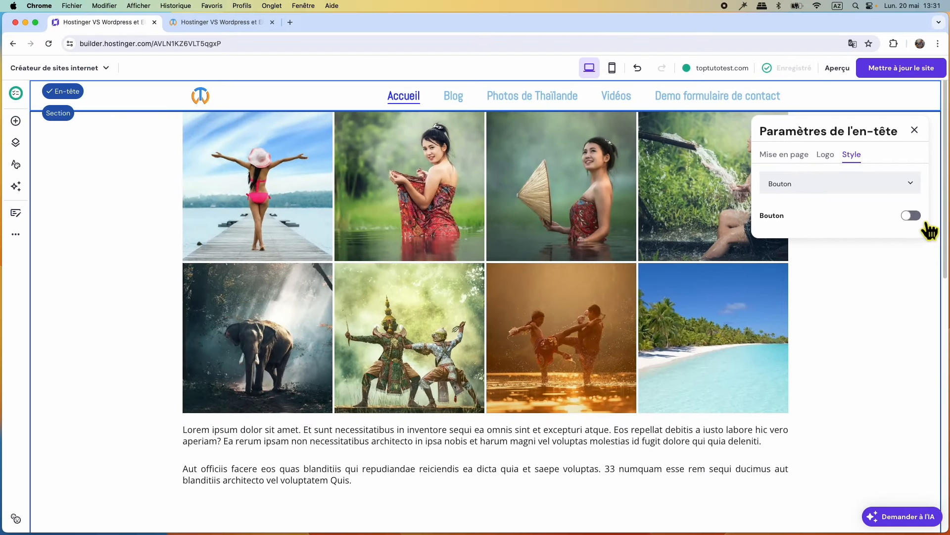
pyautogui.click(920, 218)
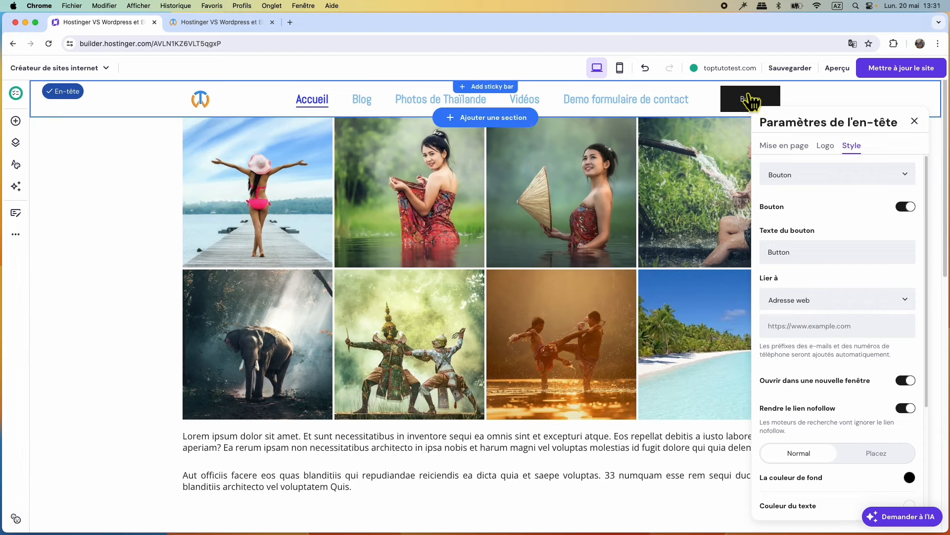
pyautogui.moveTo(812, 263); pyautogui.dragTo(760, 252)
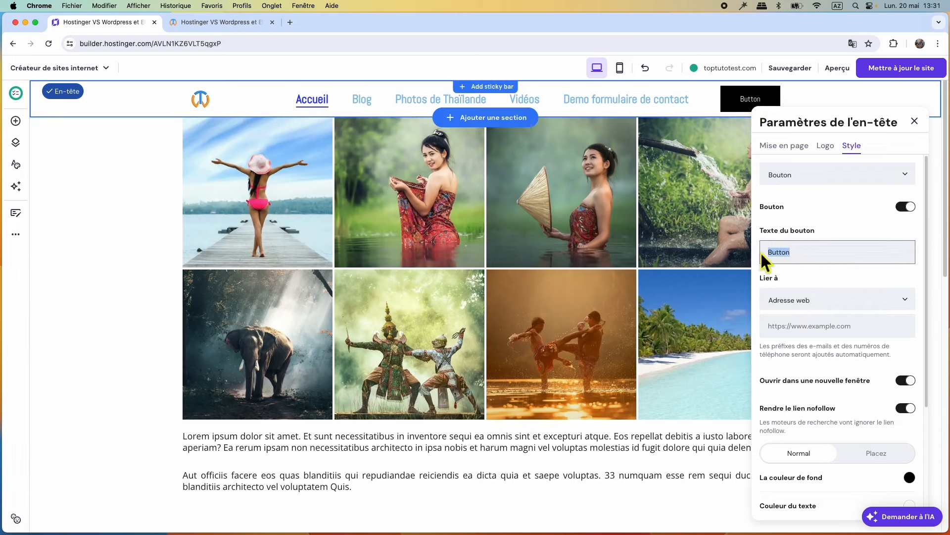
pyautogui.write('Ma chaine Youtube')
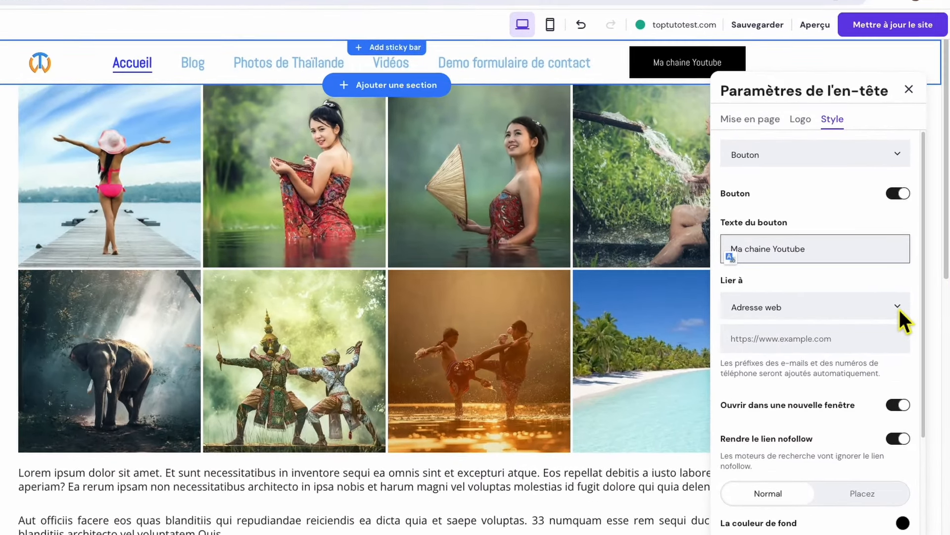
pyautogui.click(908, 304)
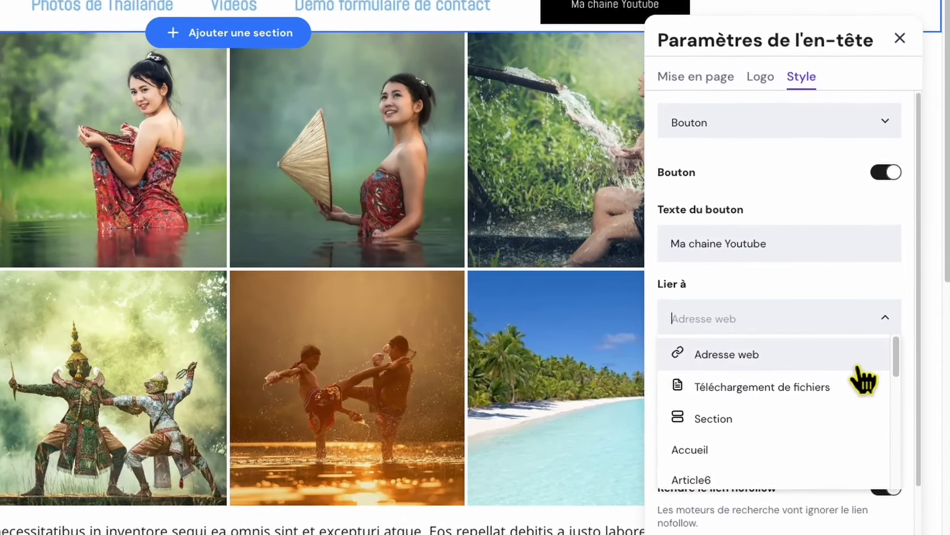
pyautogui.click(847, 349)
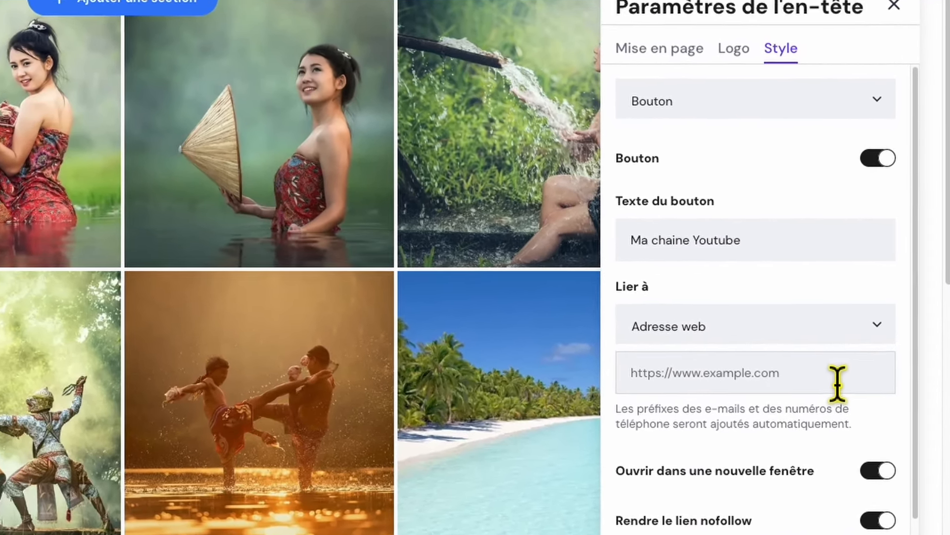
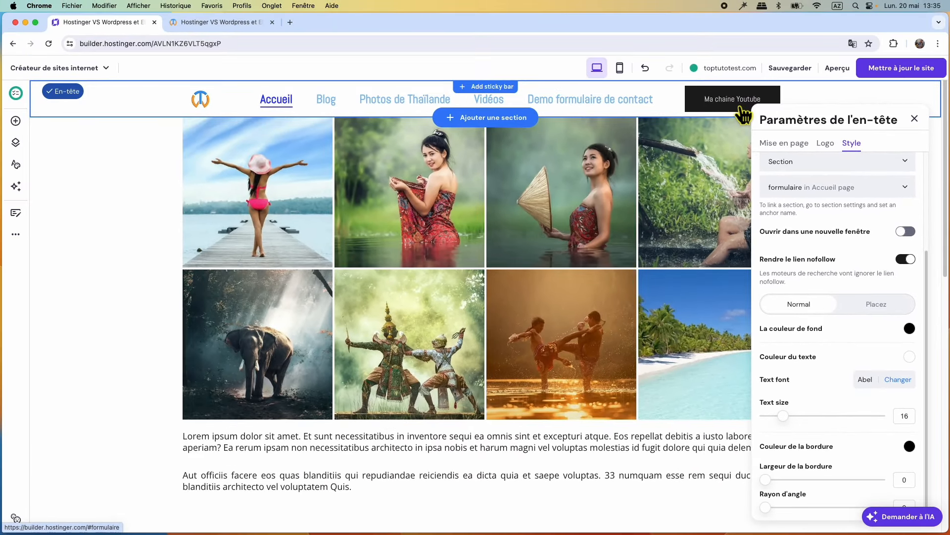
# Step: Reload the live toptutotest.com page and test where the Ma chaine Youtube header button leads
pyautogui.click(238, 23)
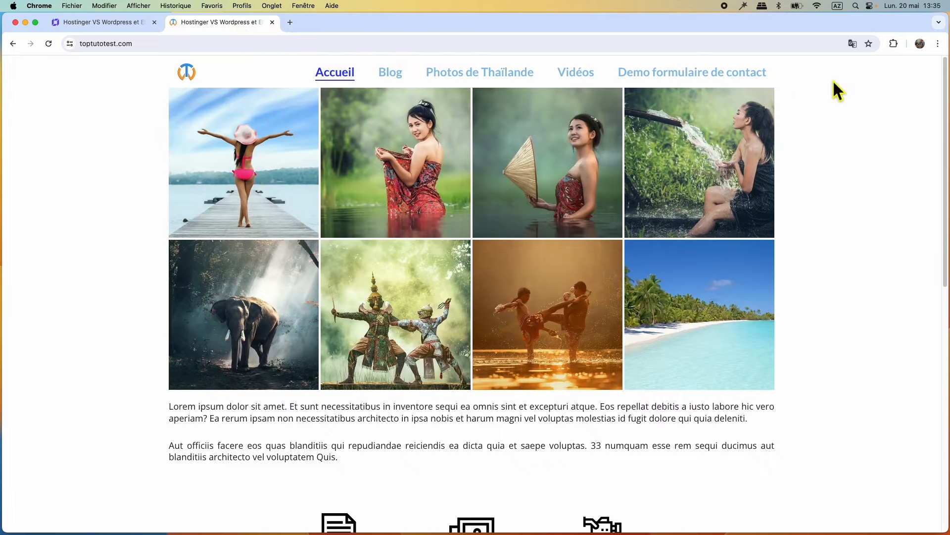
pyautogui.click(52, 44)
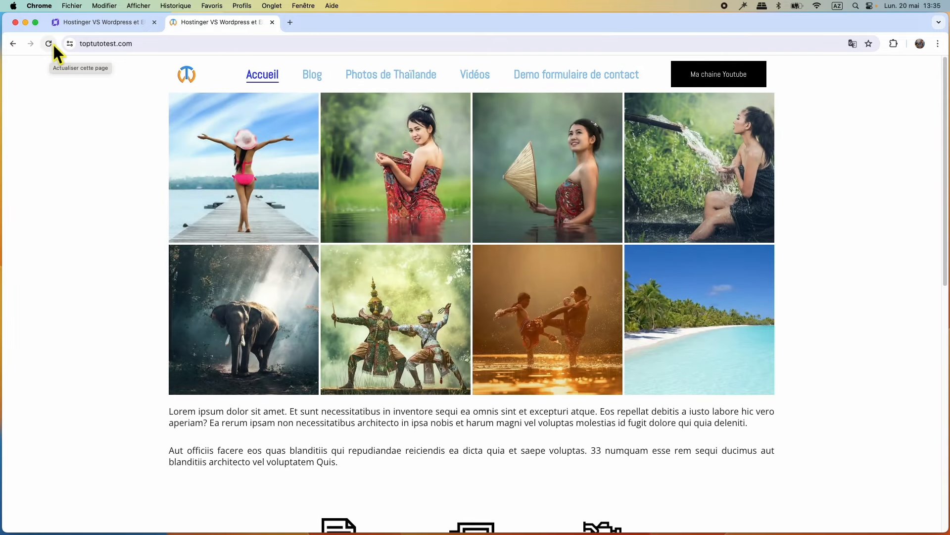
pyautogui.click(752, 82)
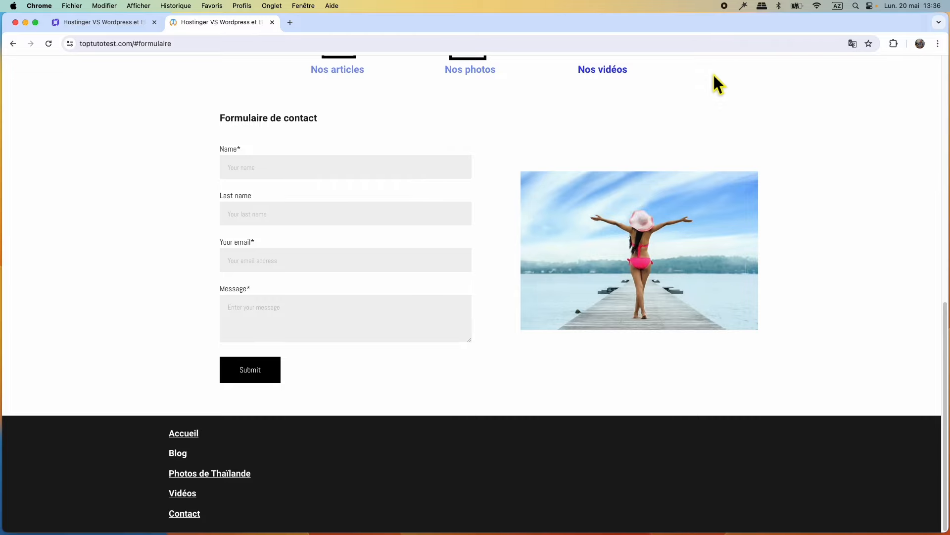
# Step: Back in the builder, give the Ma chaine Youtube button a #fc0101 red background and the Roboto font
pyautogui.click(93, 23)
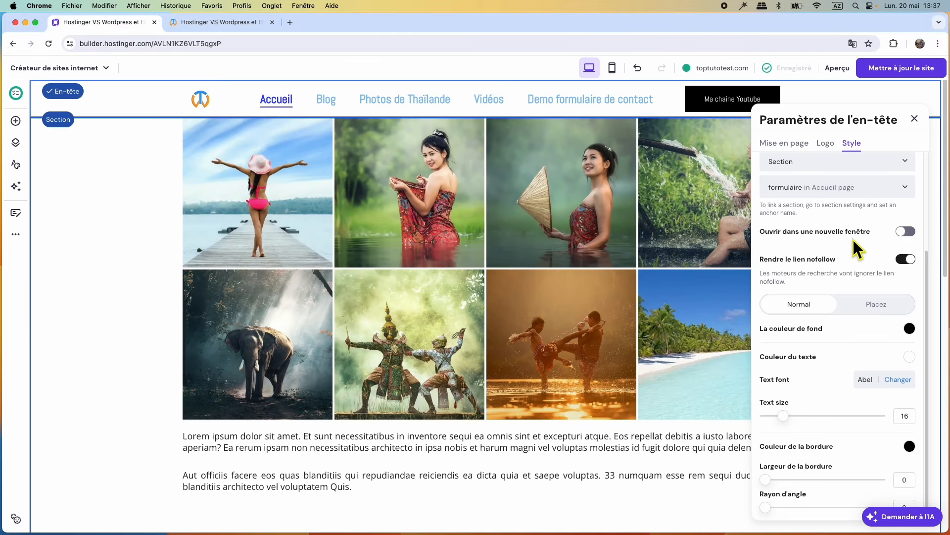
pyautogui.scroll(2, 853, 239)
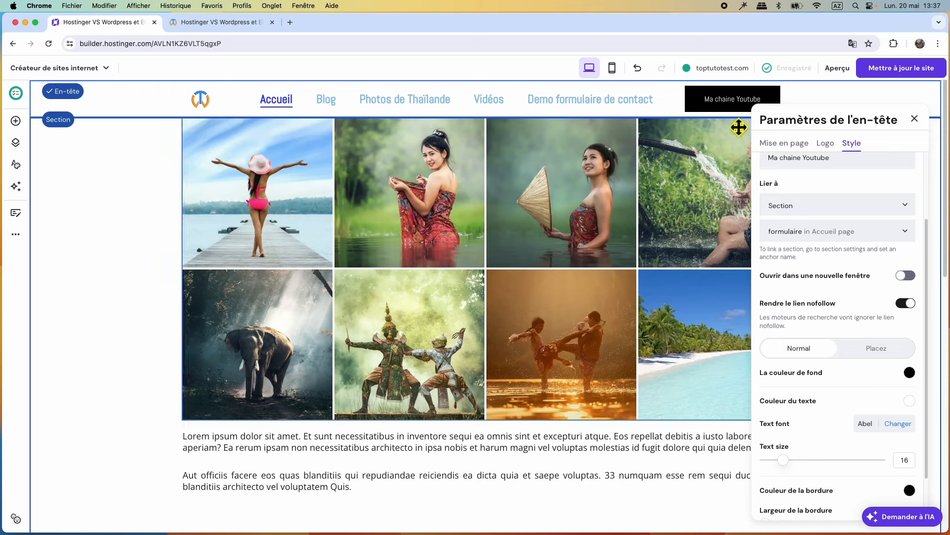
pyautogui.scroll(-2, 902, 386)
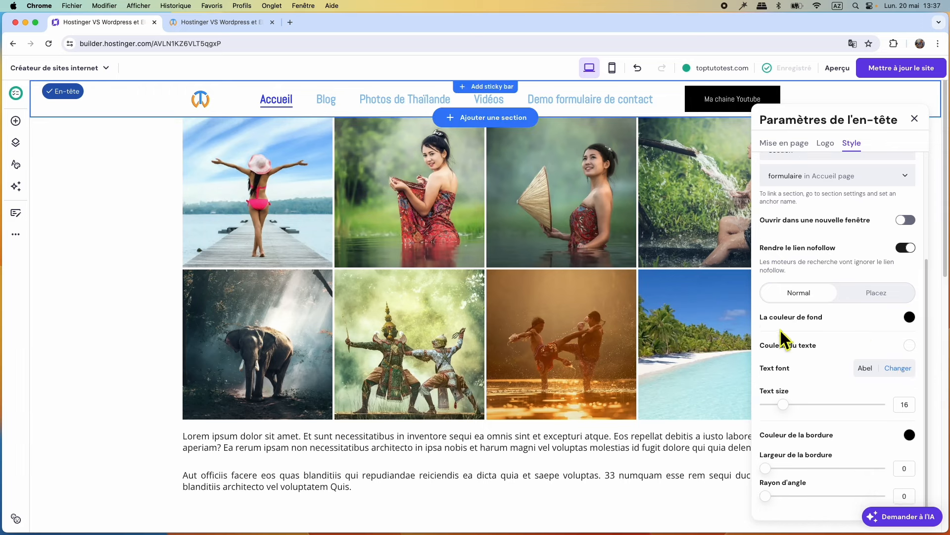
pyautogui.click(910, 317)
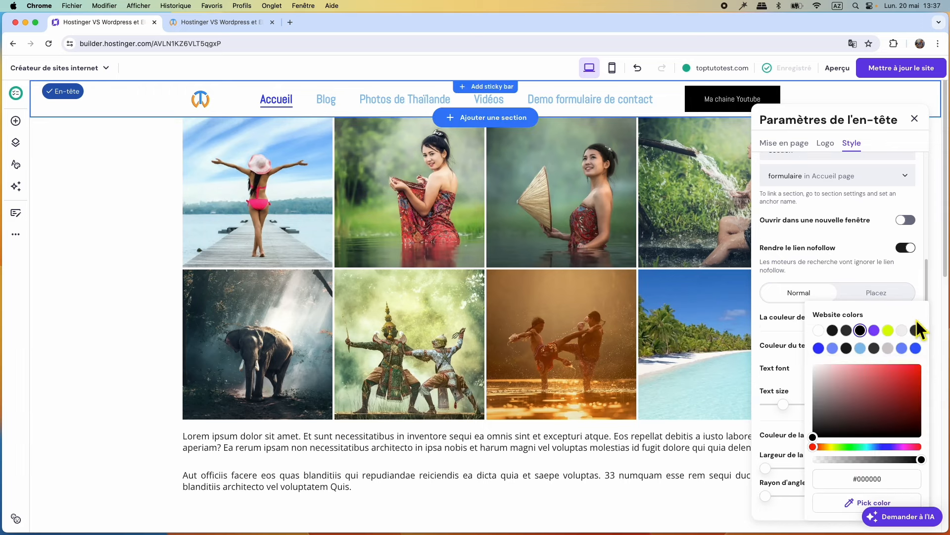
pyautogui.click(919, 367)
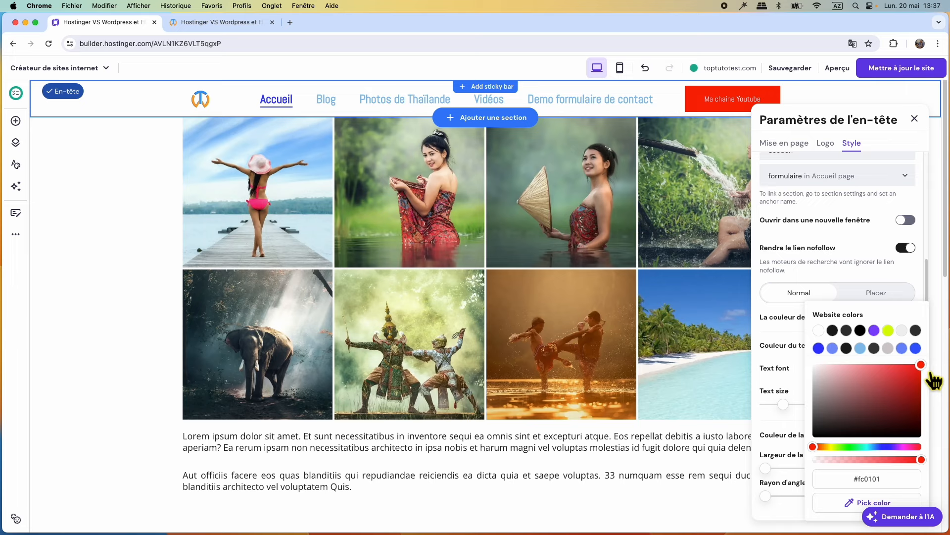
pyautogui.click(898, 368)
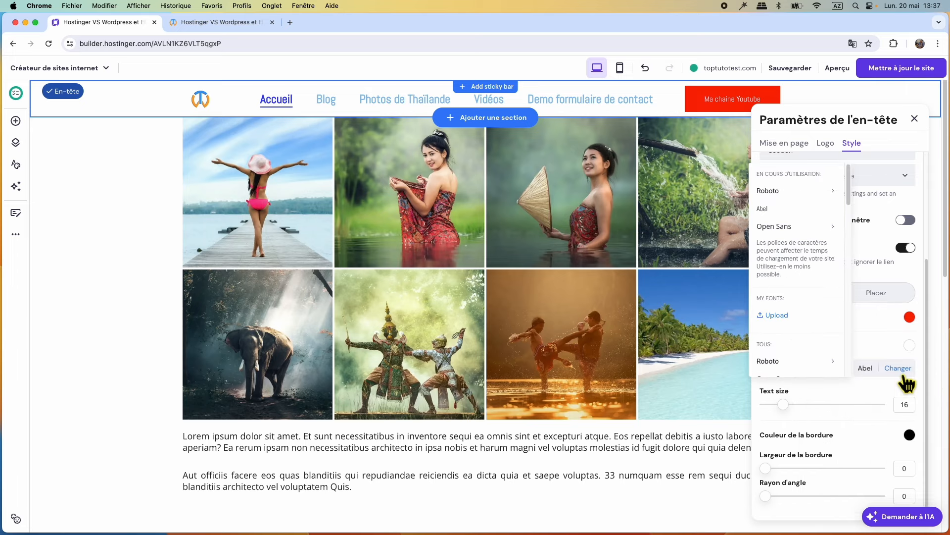
pyautogui.click(786, 192)
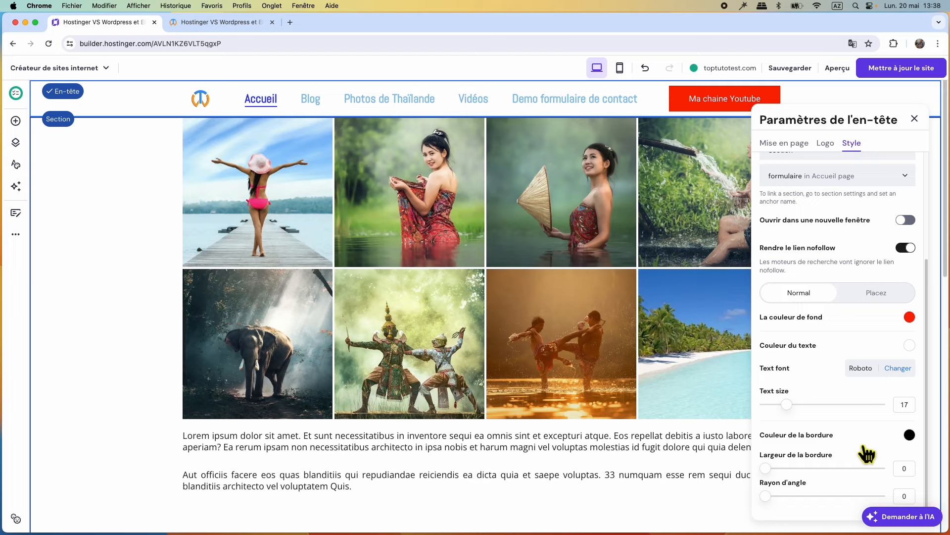
pyautogui.scroll(-3, 868, 453)
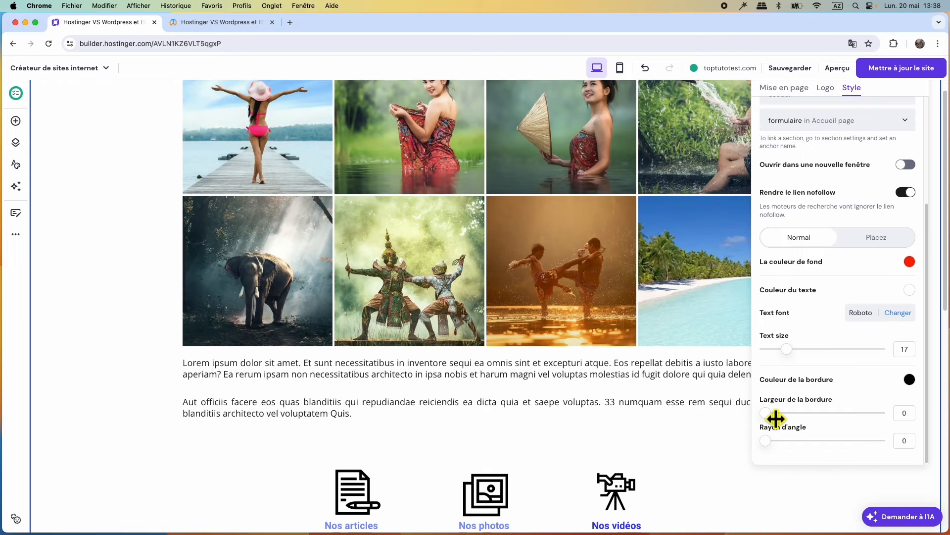
# Step: Switch off the Ma chaine Youtube button in the header's Bouton style settings
pyautogui.scroll(6, 847, 440)
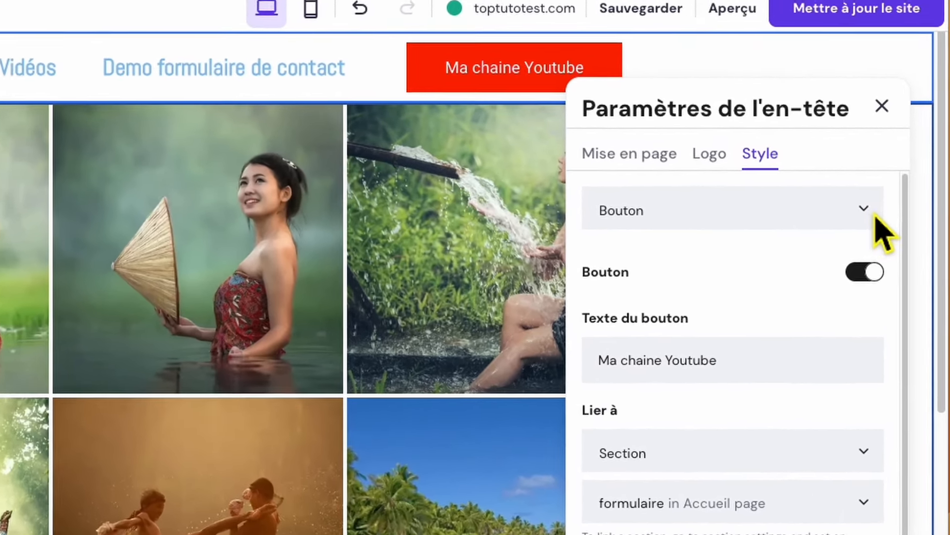
pyautogui.click(874, 214)
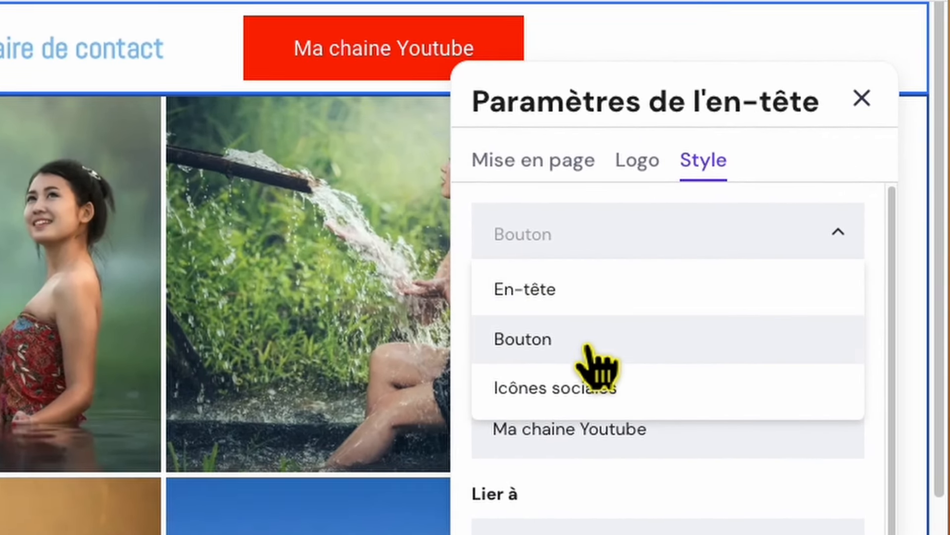
pyautogui.click(638, 346)
pyautogui.click(849, 320)
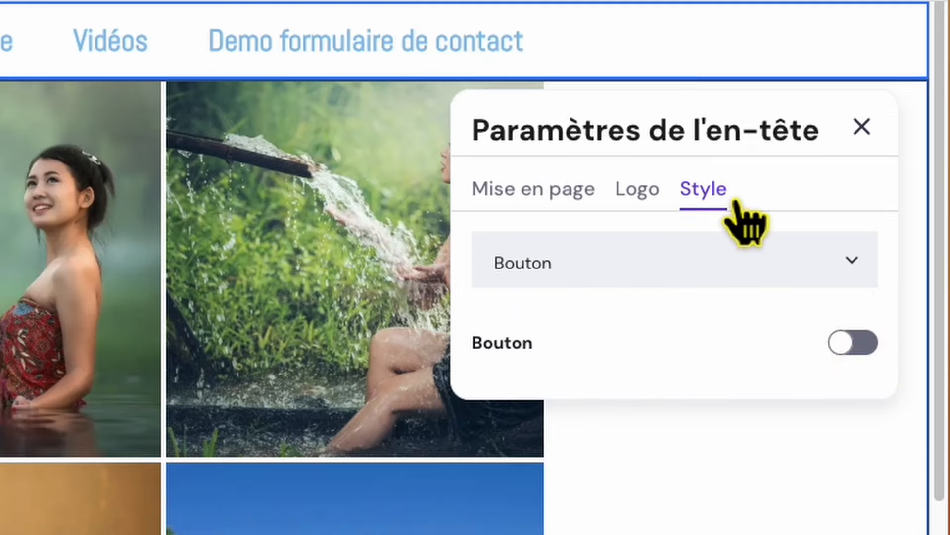
# Step: Switch on Icônes sociales in the header's style settings
pyautogui.click(864, 270)
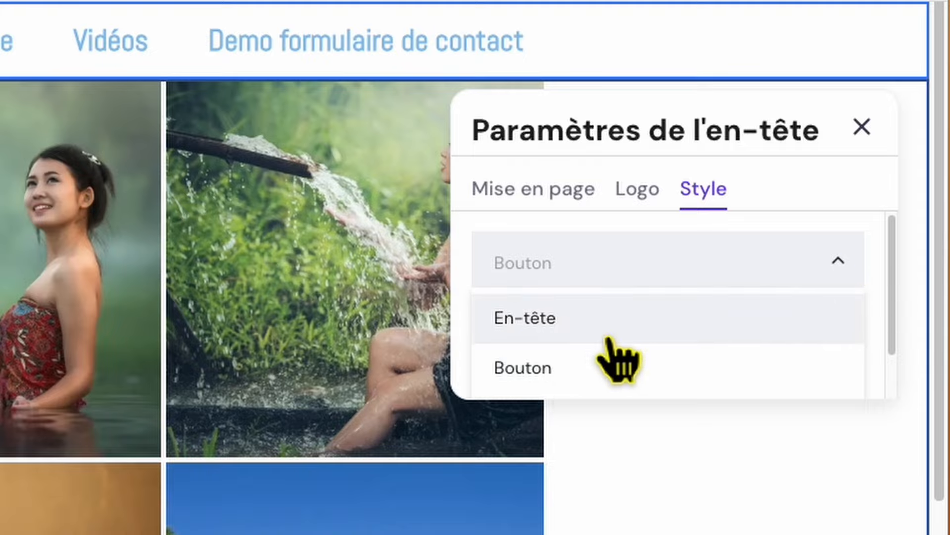
pyautogui.scroll(-2, 609, 362)
pyautogui.click(592, 376)
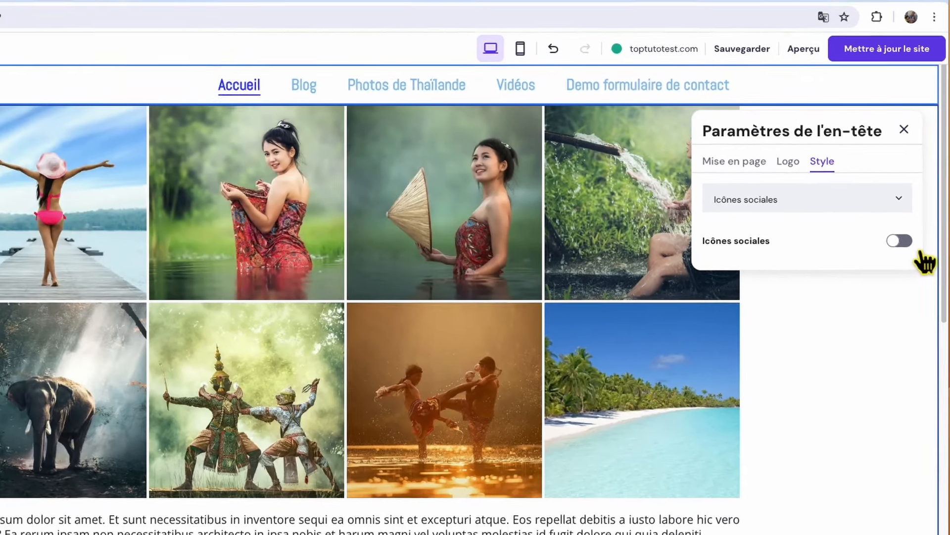
pyautogui.click(872, 298)
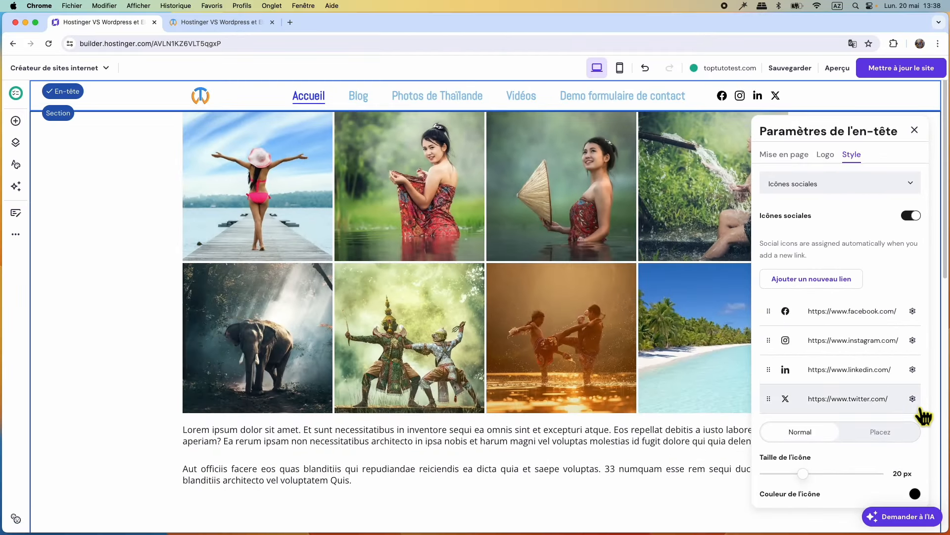
# Step: Delete the Twitter and LinkedIn links from the header's social icons
pyautogui.click(917, 402)
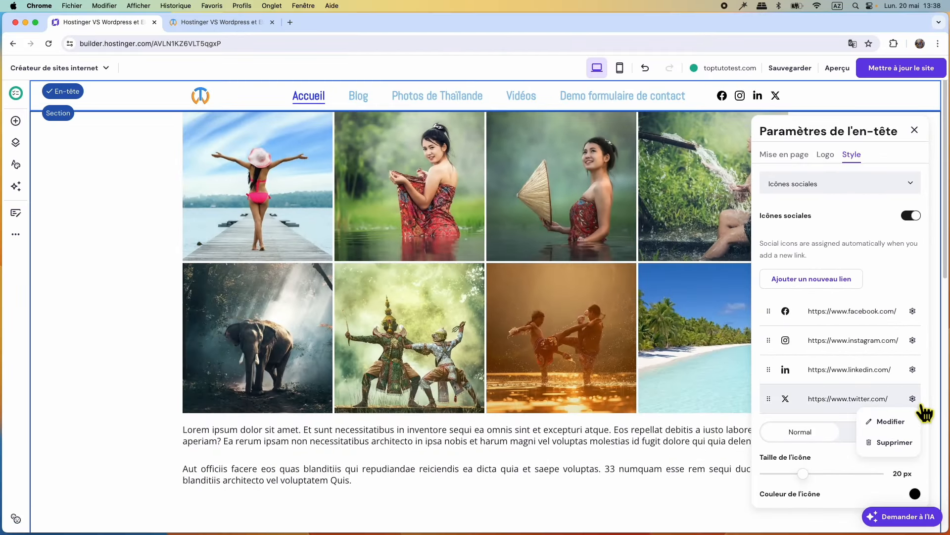
pyautogui.click(899, 442)
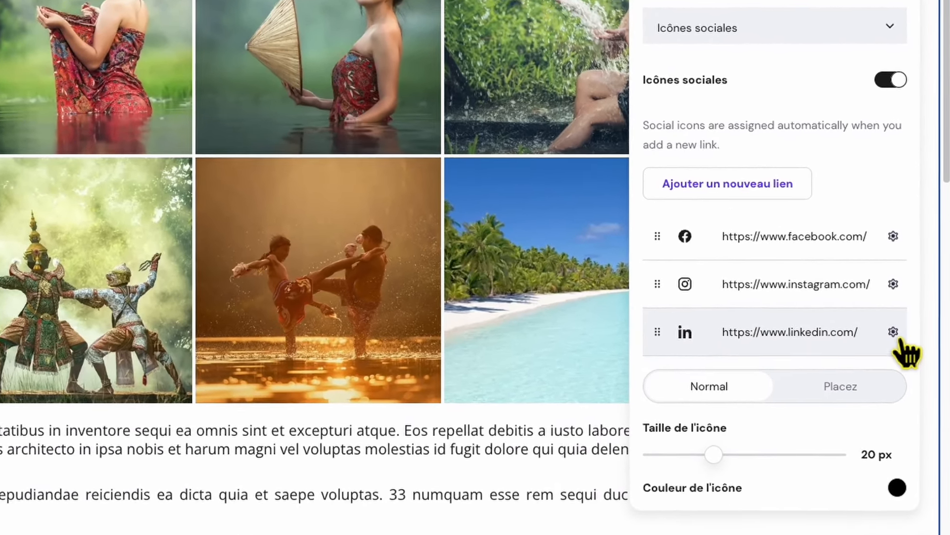
pyautogui.click(896, 334)
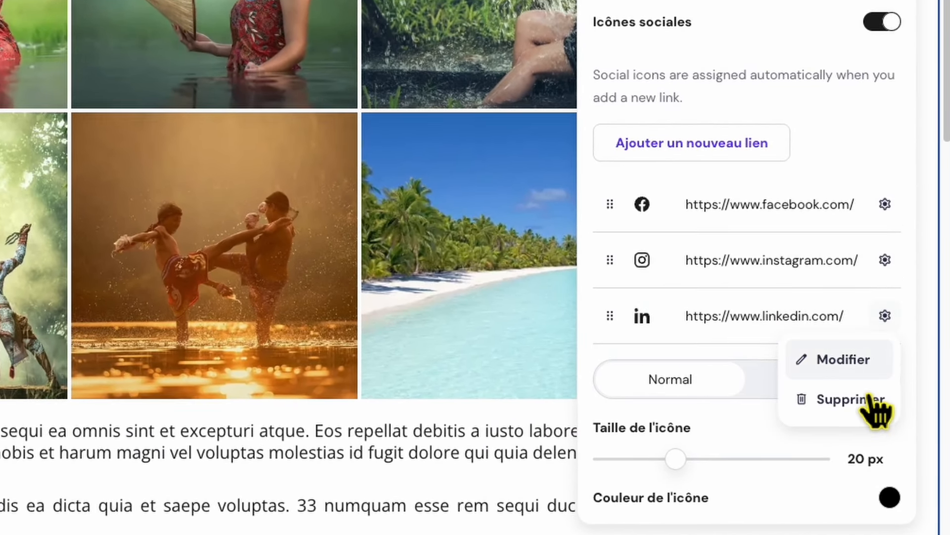
pyautogui.click(871, 399)
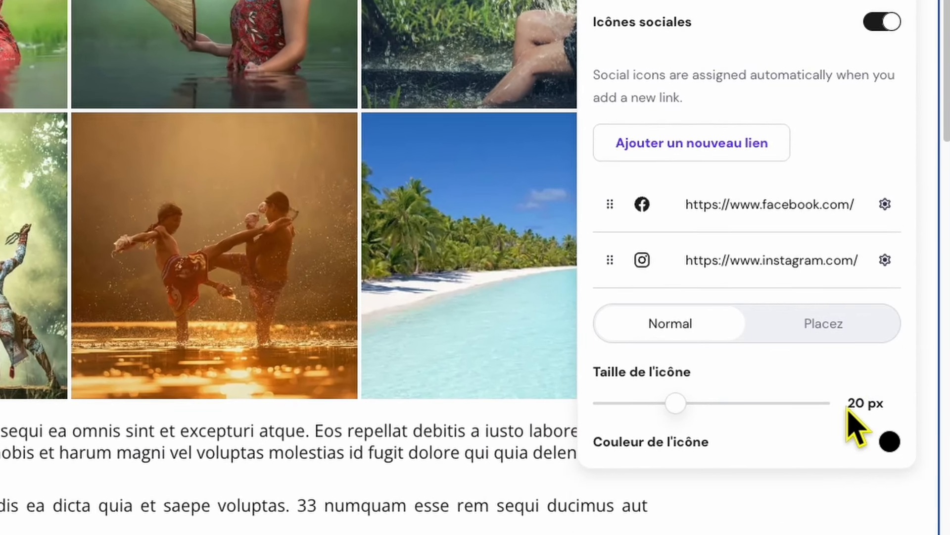
# Step: Open the Facebook social link's address for editing and close the address field
pyautogui.click(902, 218)
pyautogui.click(868, 250)
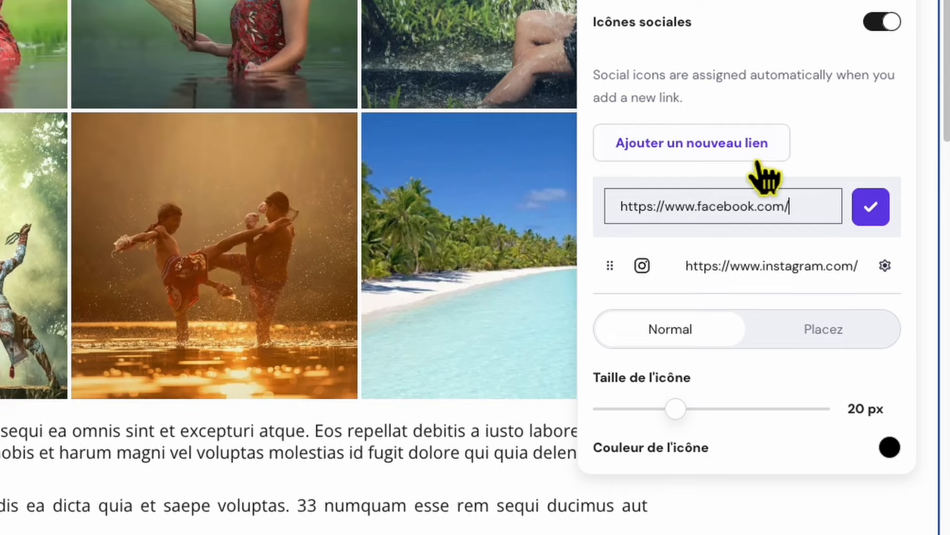
pyautogui.click(895, 141)
pyautogui.click(692, 149)
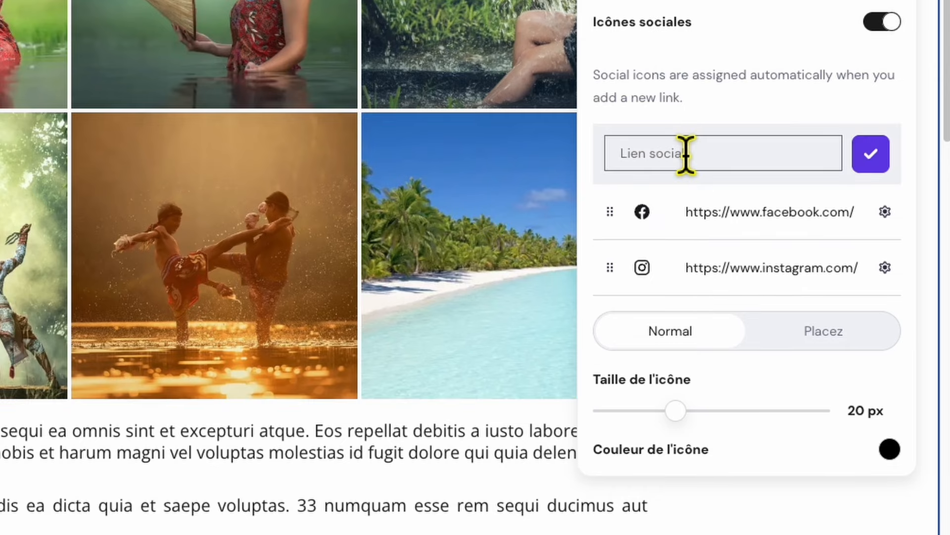
pyautogui.write('https://www.youtube.com/@toptutoweb')
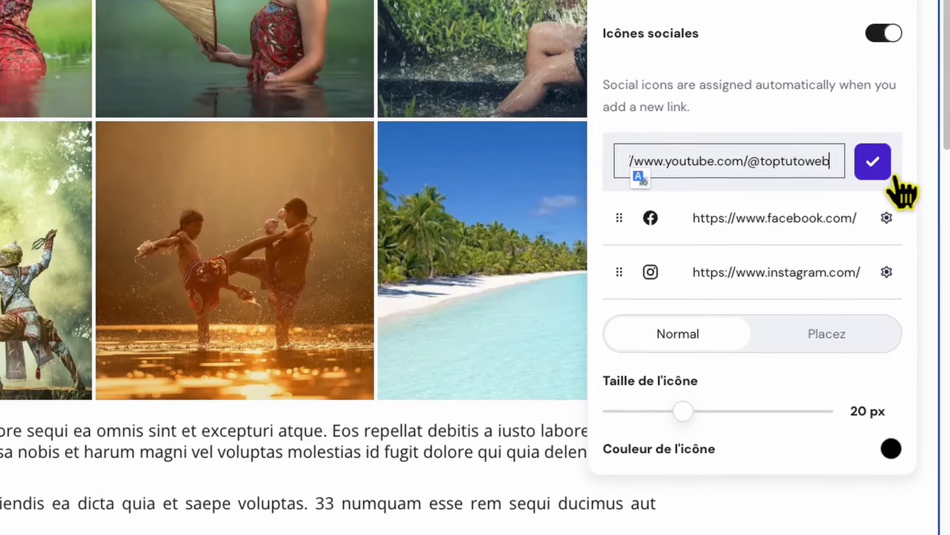
pyautogui.click(882, 163)
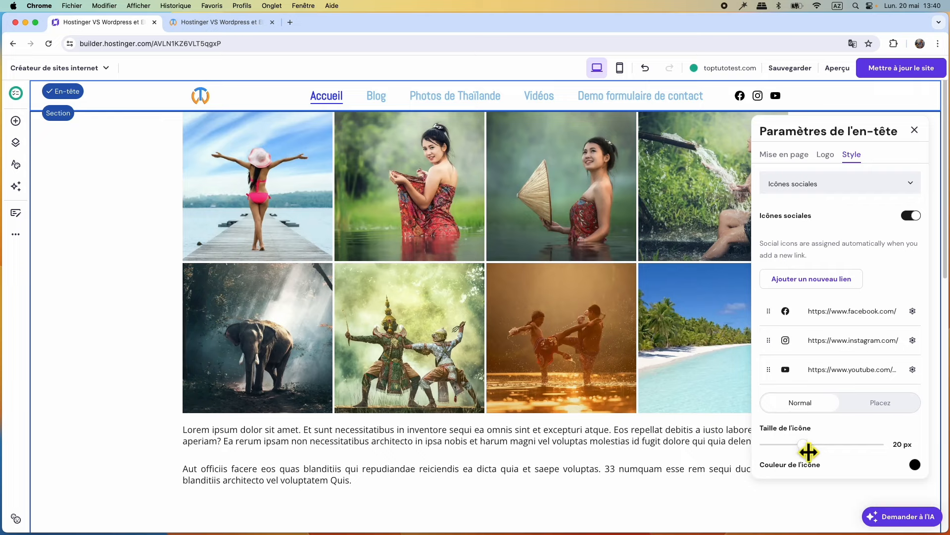
# Step: Set the header's social icon size to 26 px, try the #3059ff blue, and settle on the light grey website colour
pyautogui.moveTo(808, 451); pyautogui.dragTo(833, 455)
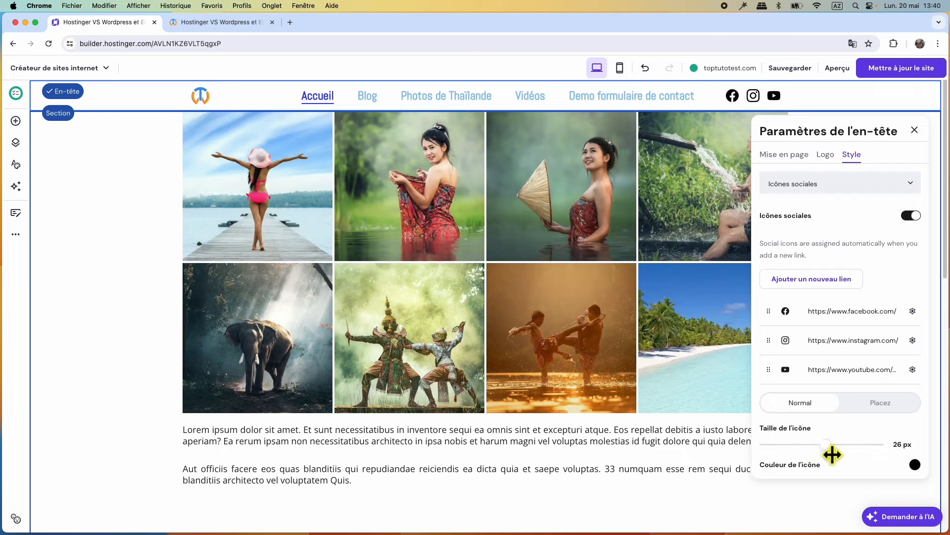
pyautogui.click(917, 467)
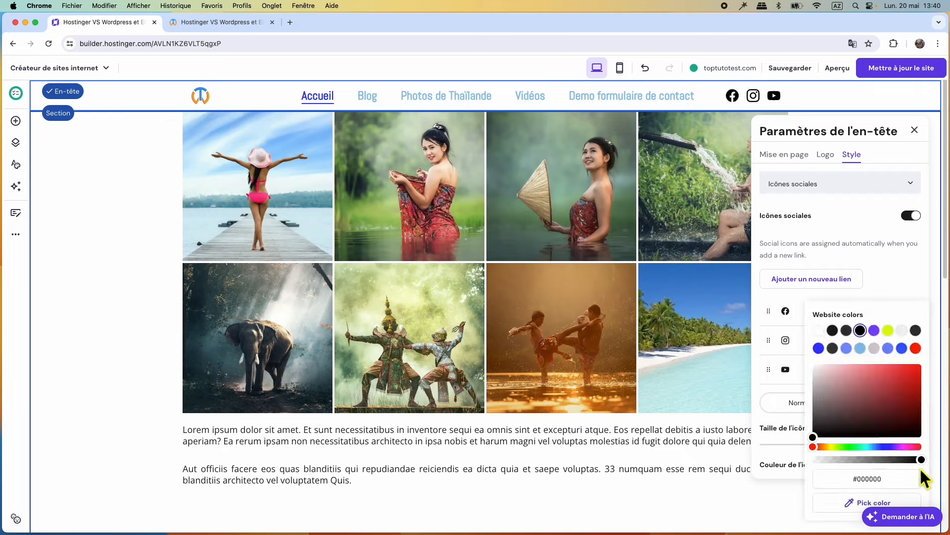
pyautogui.click(905, 349)
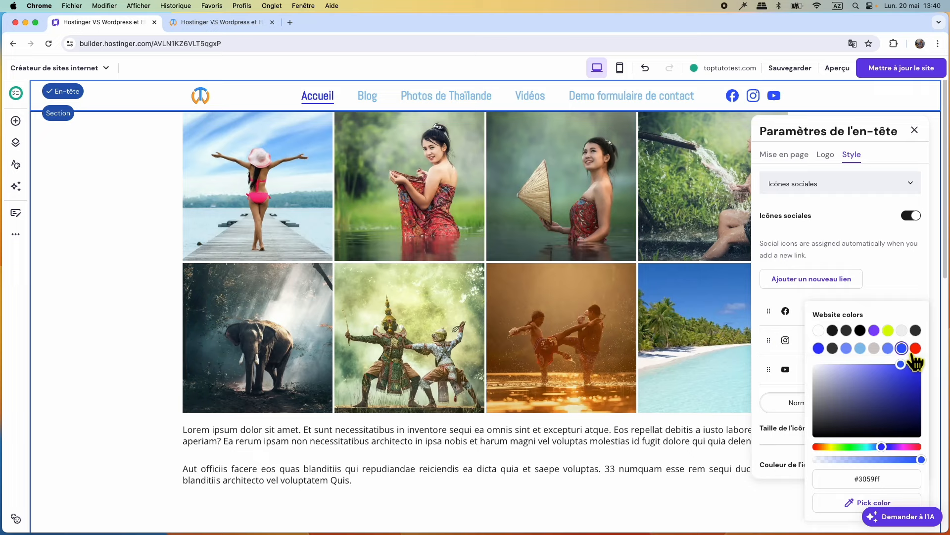
pyautogui.click(846, 349)
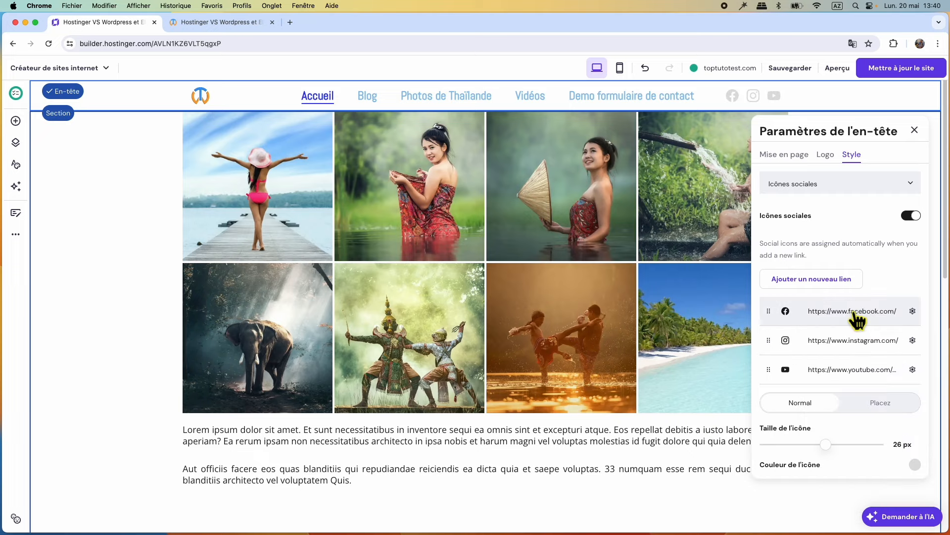
pyautogui.click(922, 137)
pyautogui.click(847, 179)
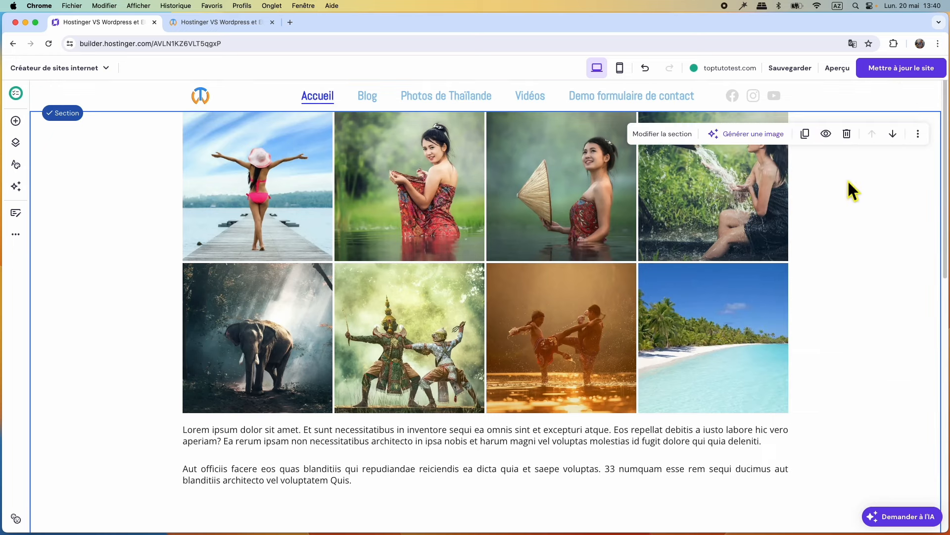
# Step: Reopen the header settings, look over the Style element list and the Logo and Mise en page options, and close them
pyautogui.click(817, 90)
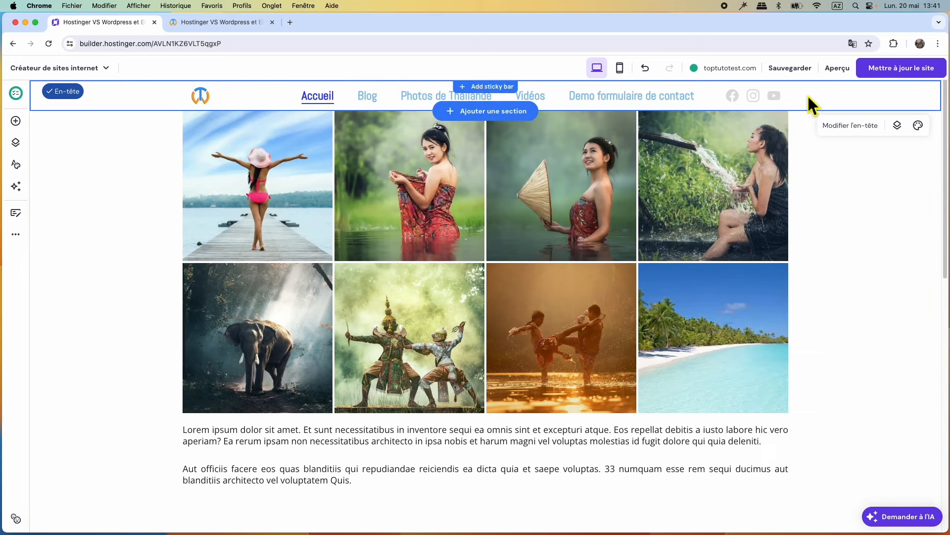
pyautogui.click(898, 128)
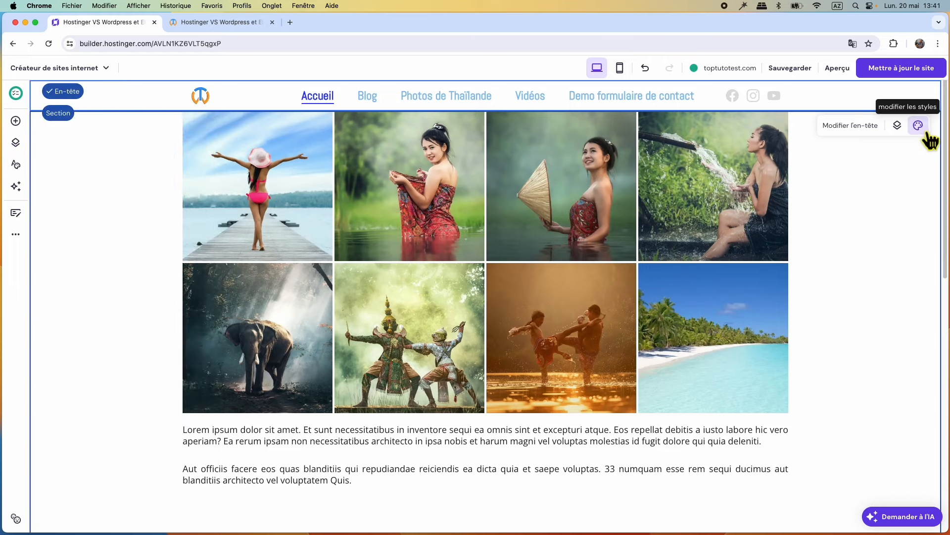
pyautogui.click(922, 129)
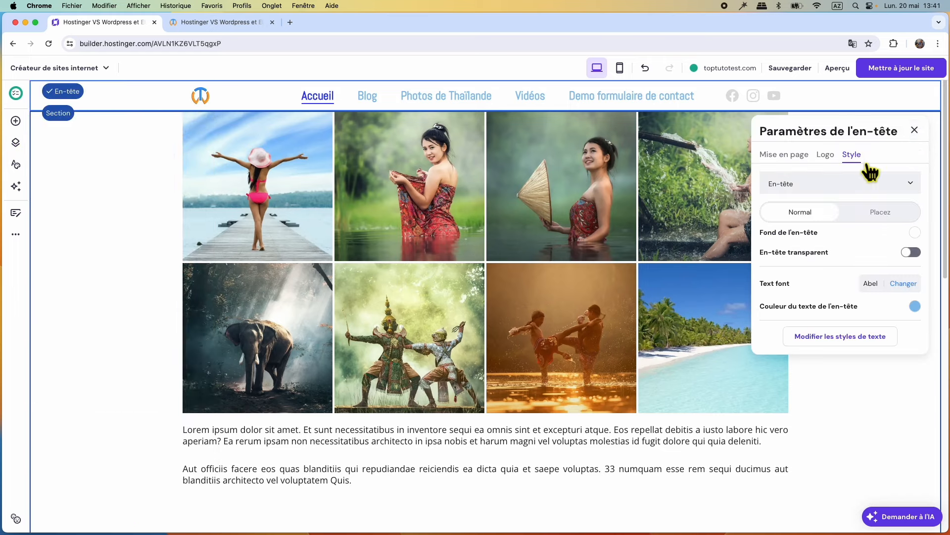
pyautogui.click(868, 188)
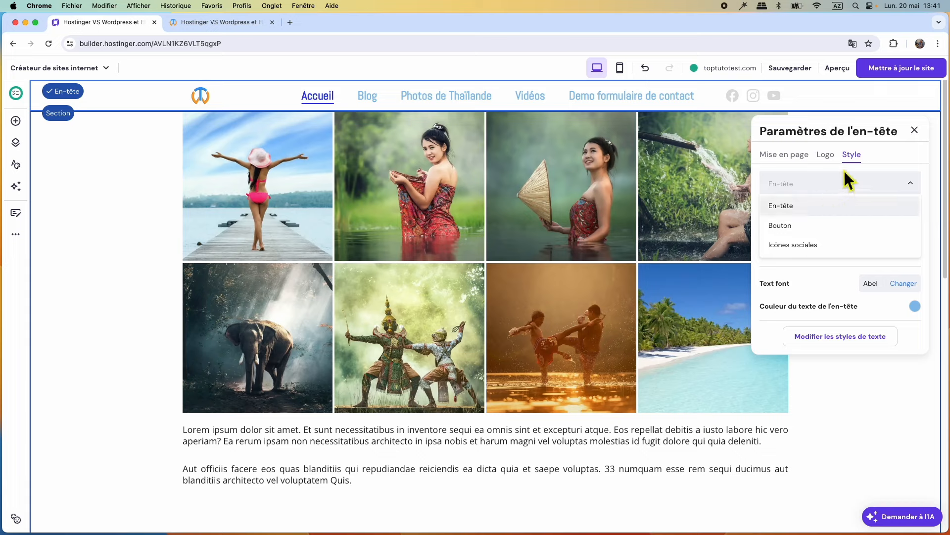
pyautogui.click(832, 158)
pyautogui.click(802, 157)
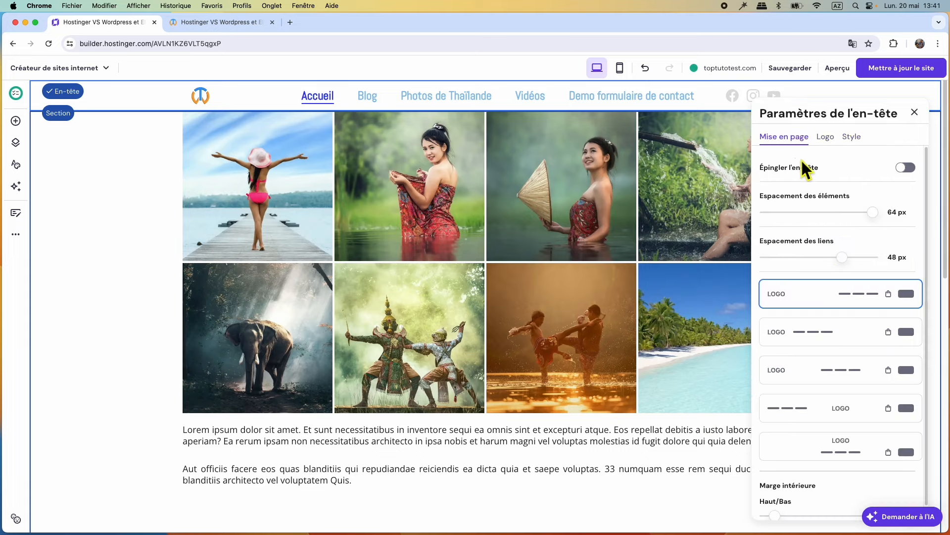
pyautogui.click(915, 116)
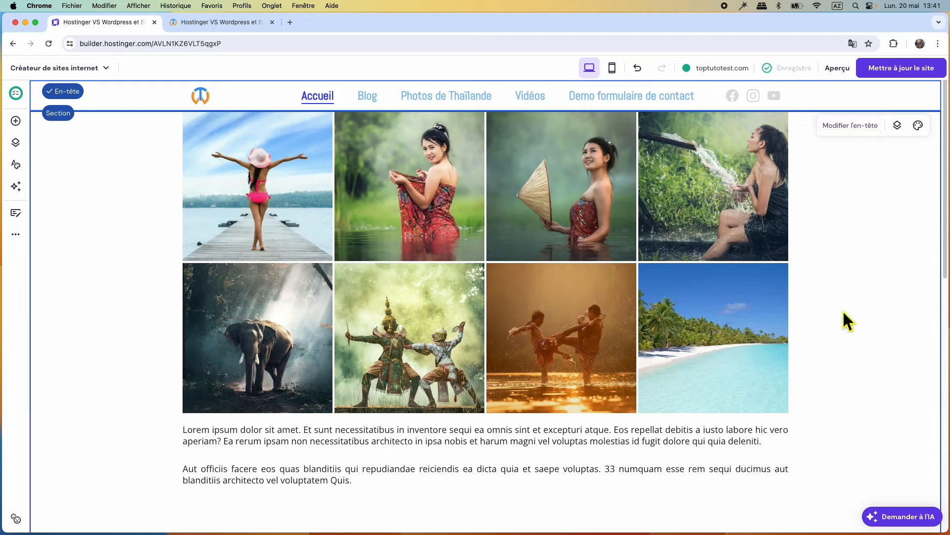
# Step: Reload the live toptutotest.com page and test where the header's YouTube icon leads
pyautogui.click(210, 25)
pyautogui.click(53, 46)
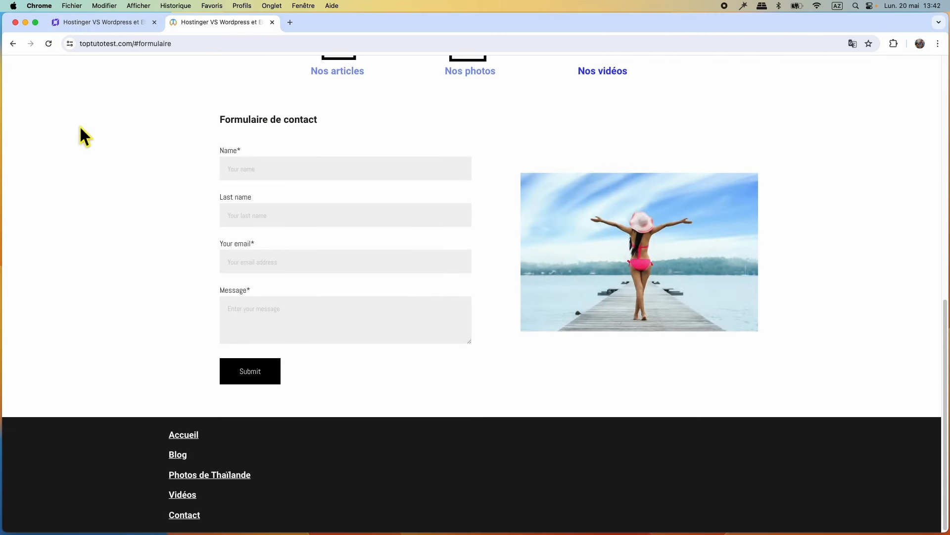
pyautogui.scroll(10, 81, 127)
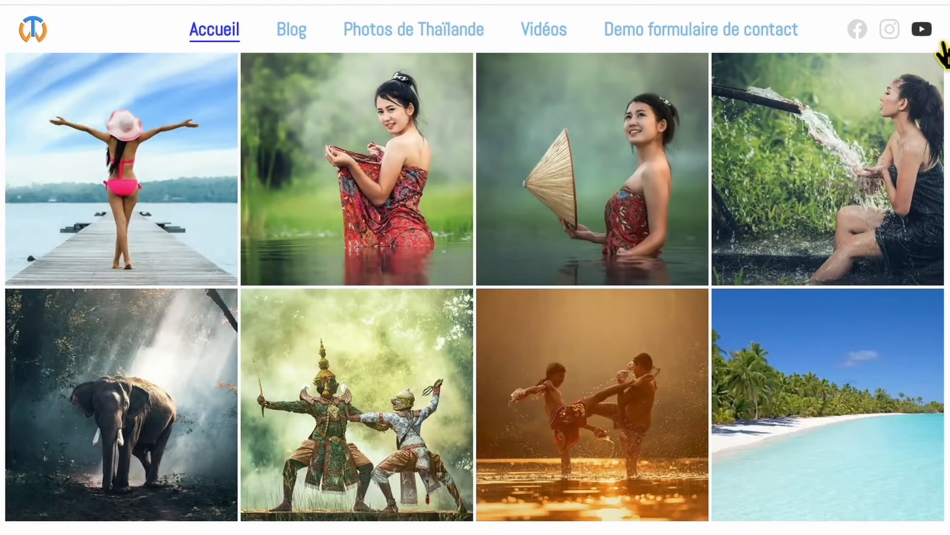
pyautogui.click(939, 45)
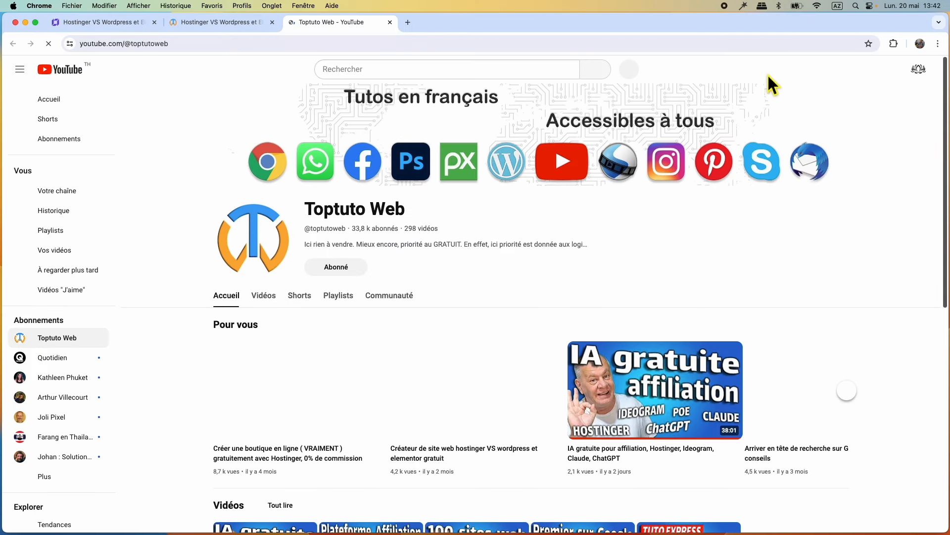